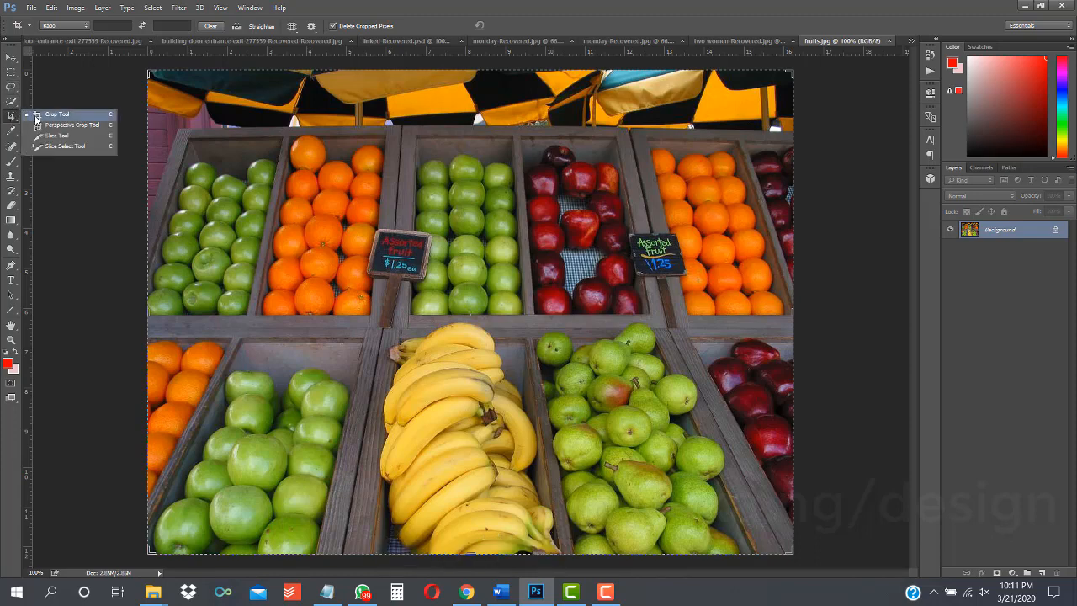
Step: Crop the fruit photo down to the green apples and bananas in the lower middle, then undo the crop
click(9, 118)
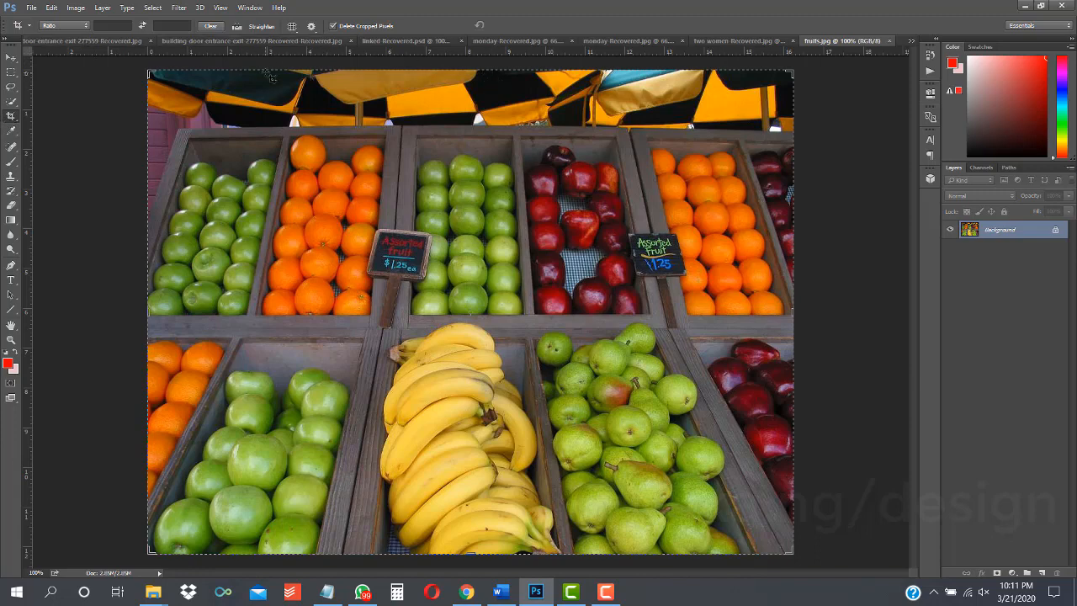
click(11, 57)
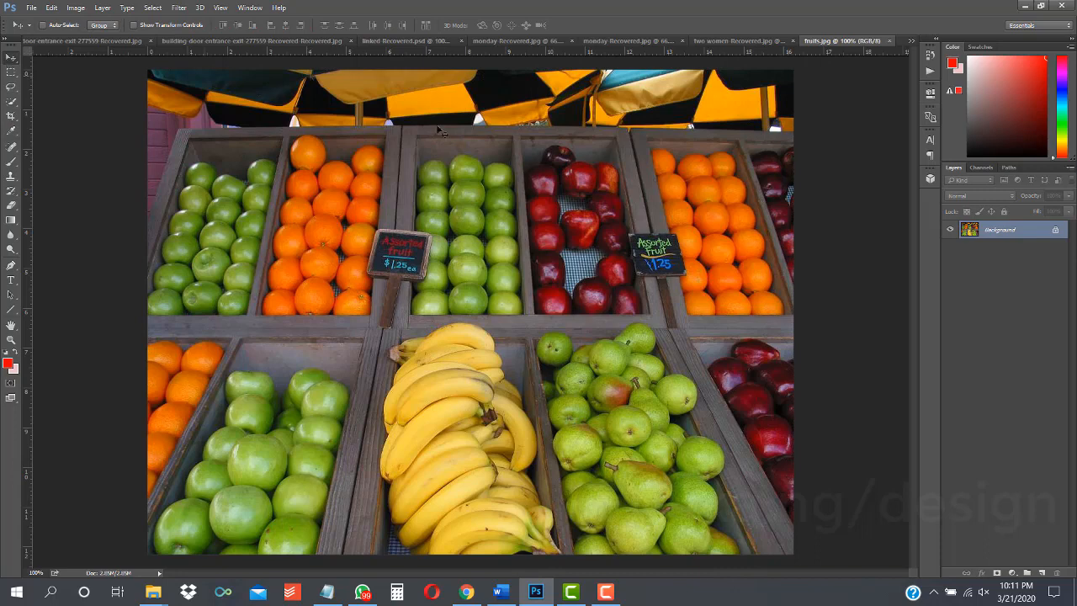
click(10, 116)
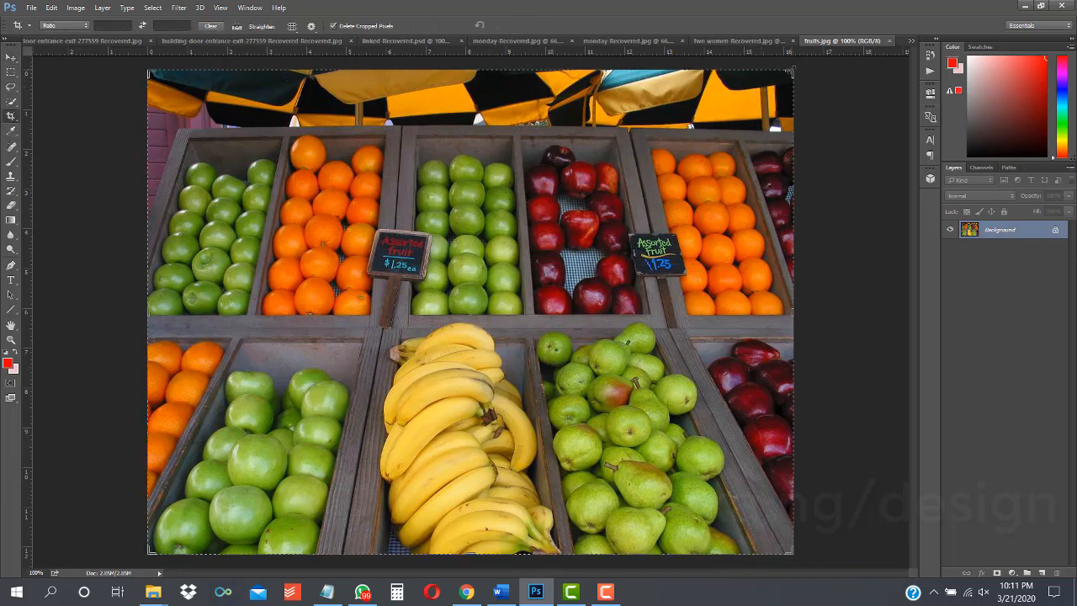
drag(789, 72, 665, 196)
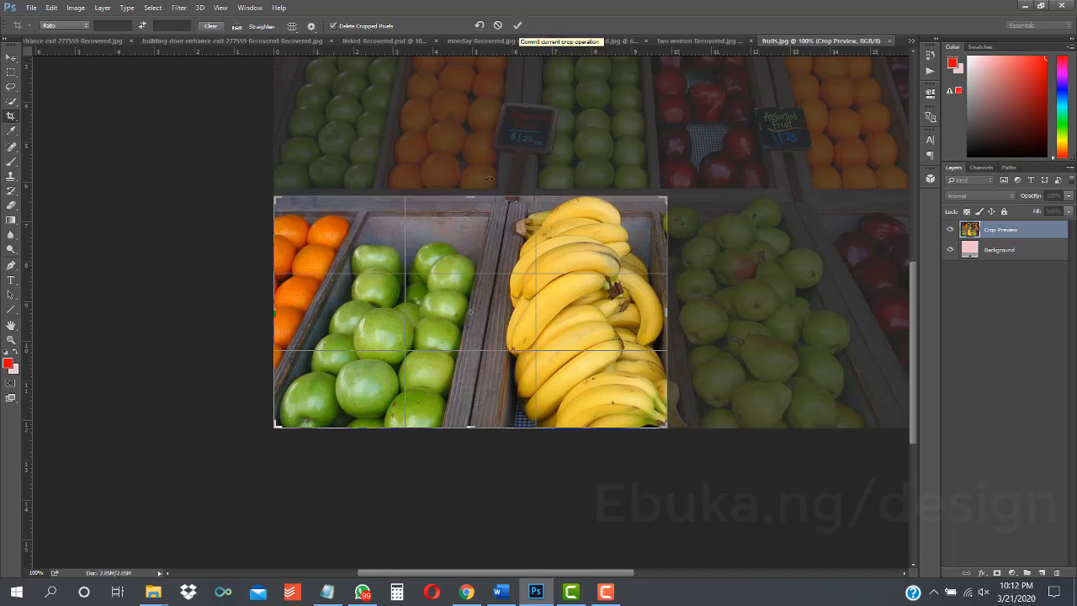
click(518, 26)
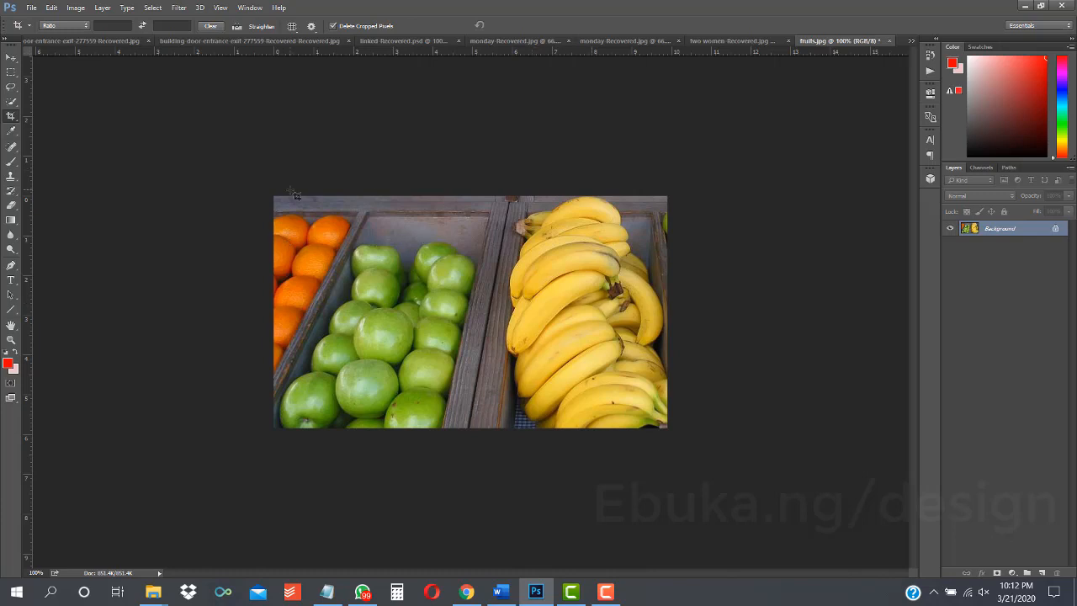
key(ctrl+z)
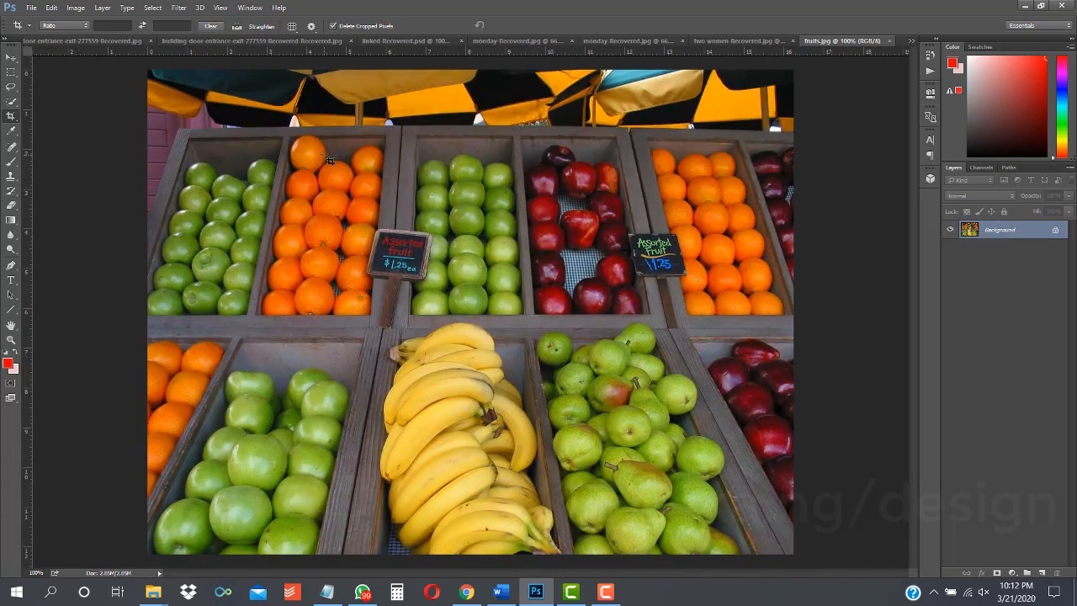
Step: Crop away the photo's top and left edges with the Crop tool, then undo the crop
click(11, 115)
drag(150, 75, 174, 133)
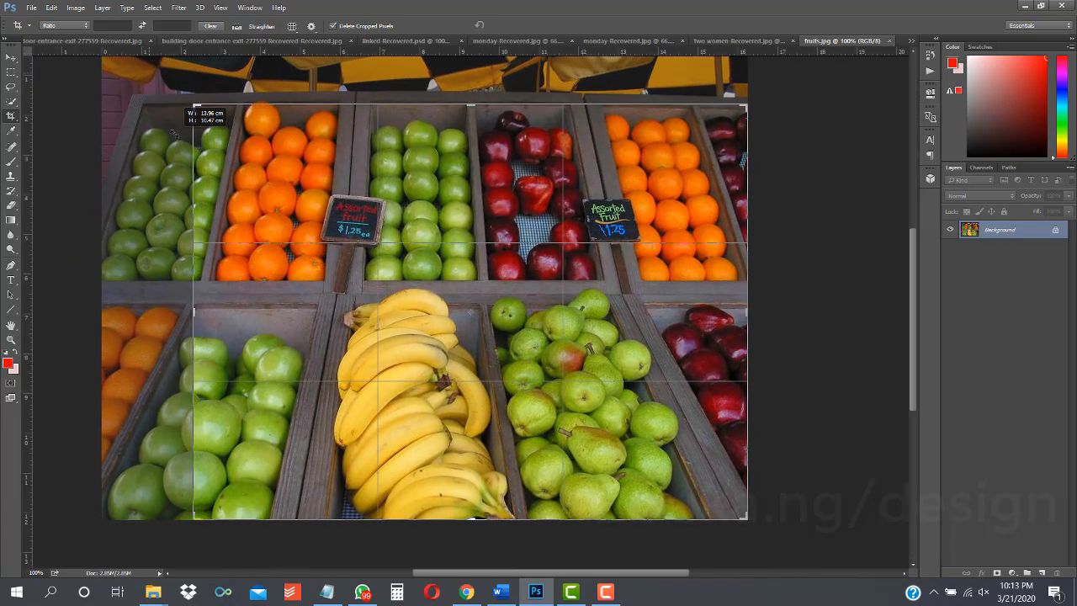
key(Return)
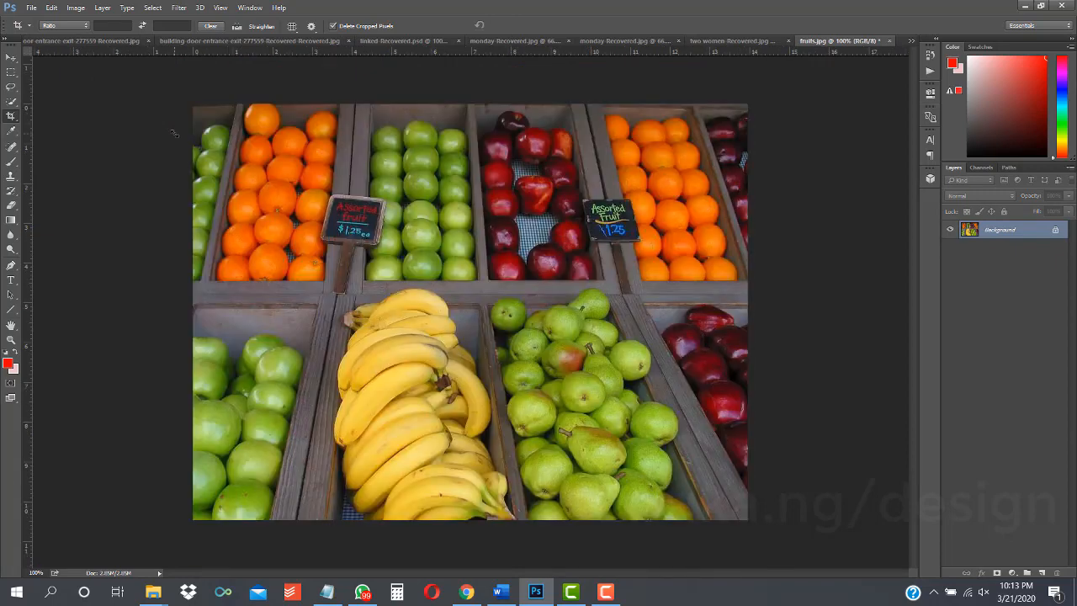
key(ctrl+z)
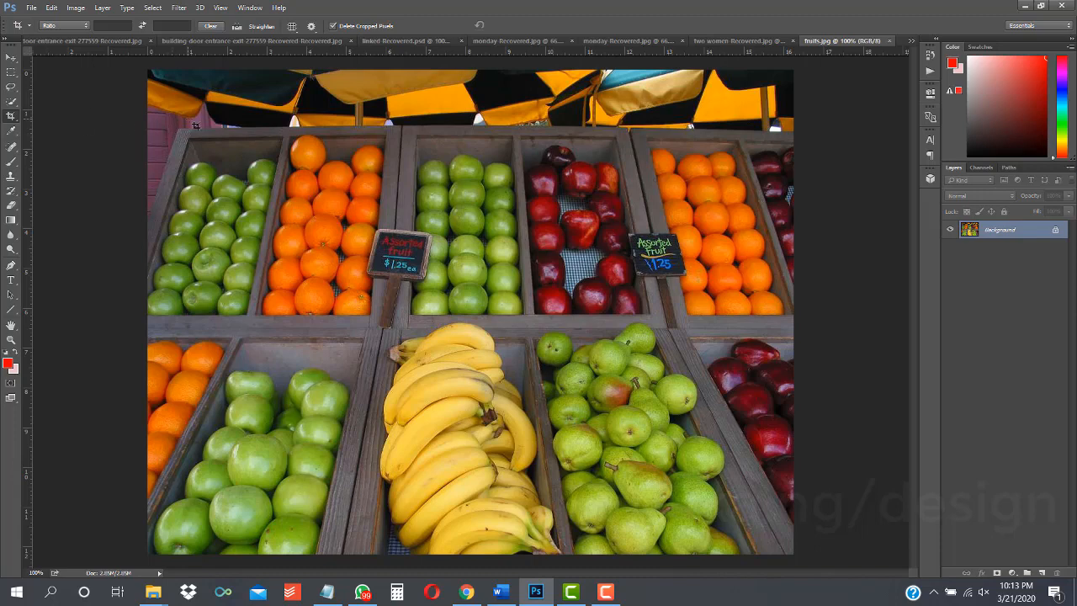
Step: Switch to the Perspective Crop Tool and unlock the Background layer into a regular layer
right_click(11, 118)
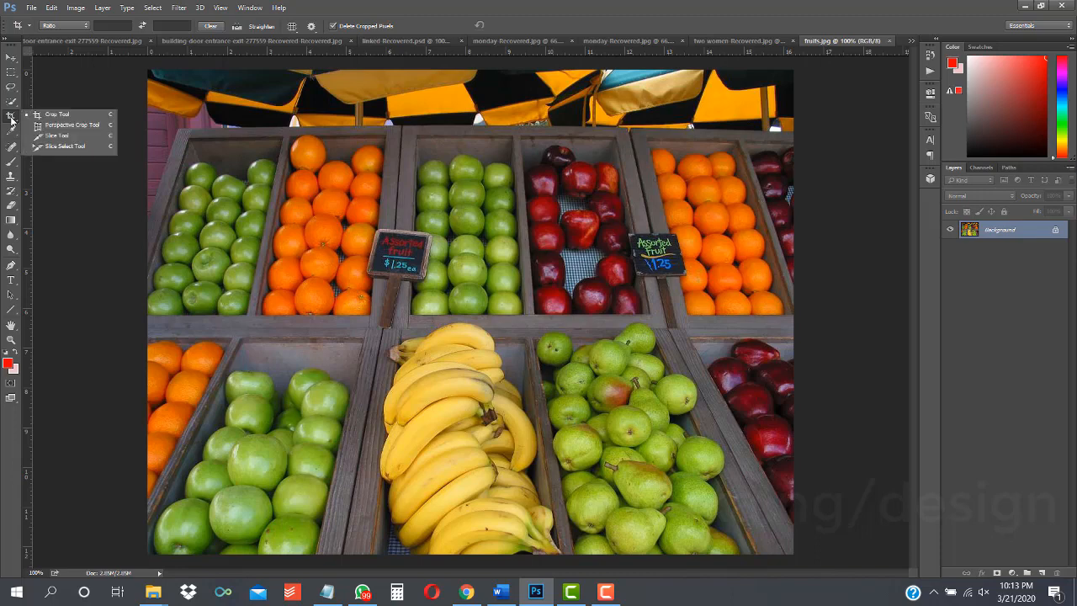
click(10, 122)
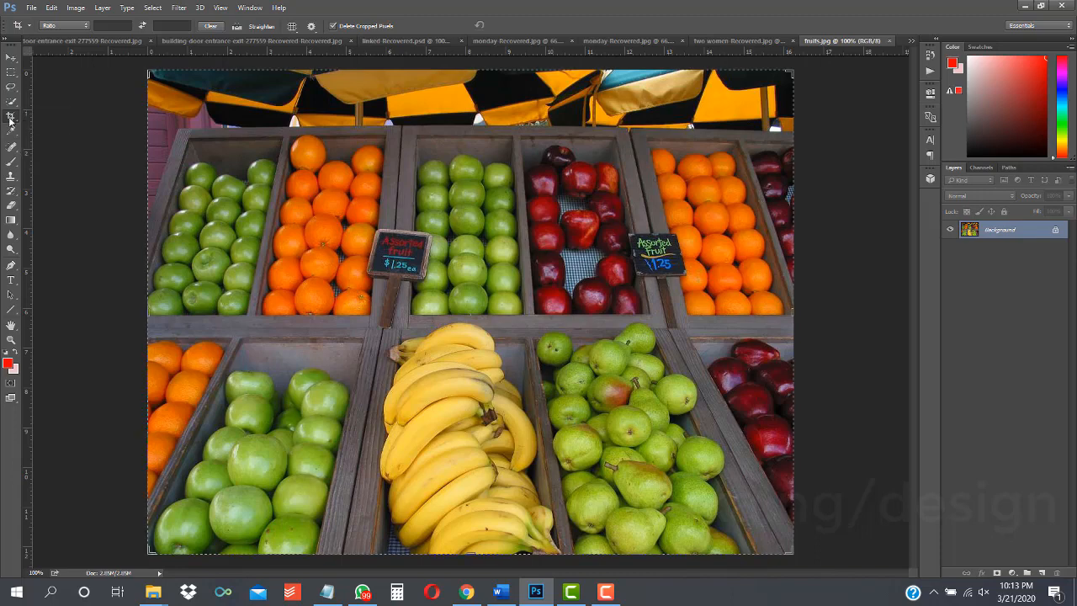
right_click(10, 122)
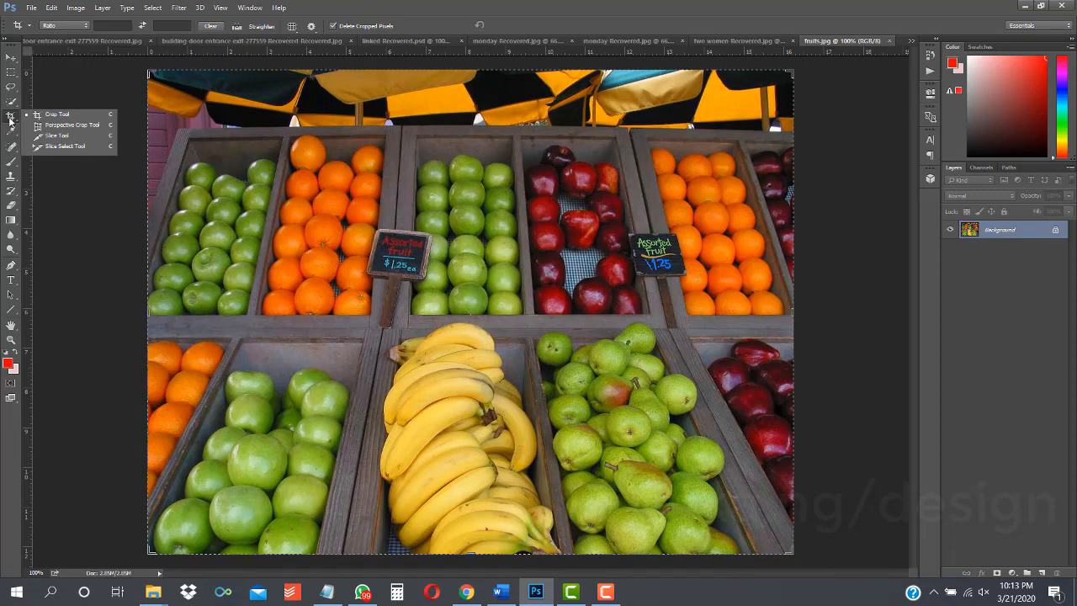
click(10, 121)
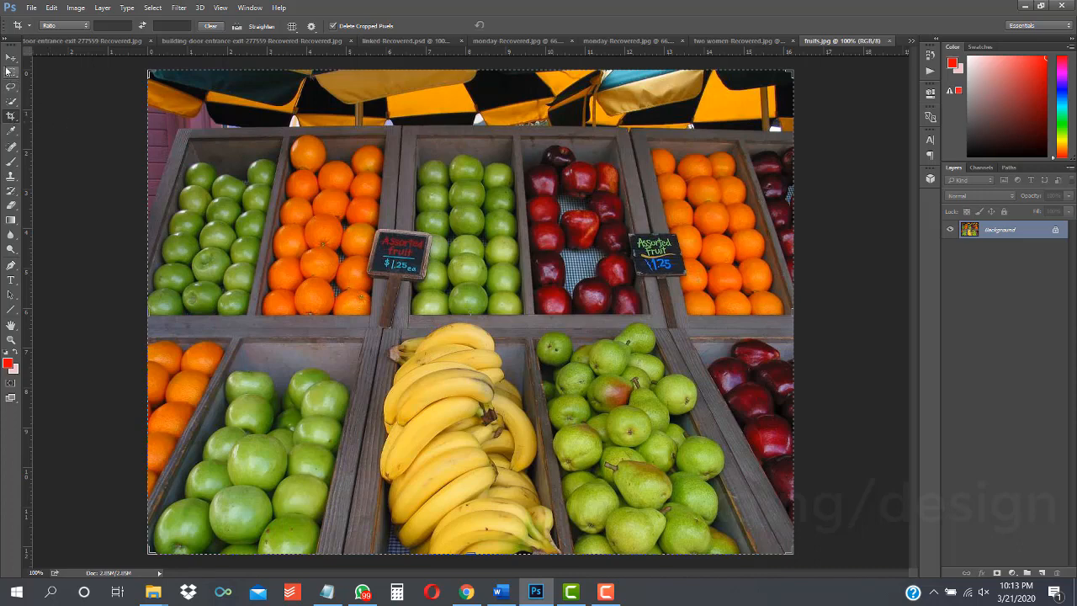
click(9, 117)
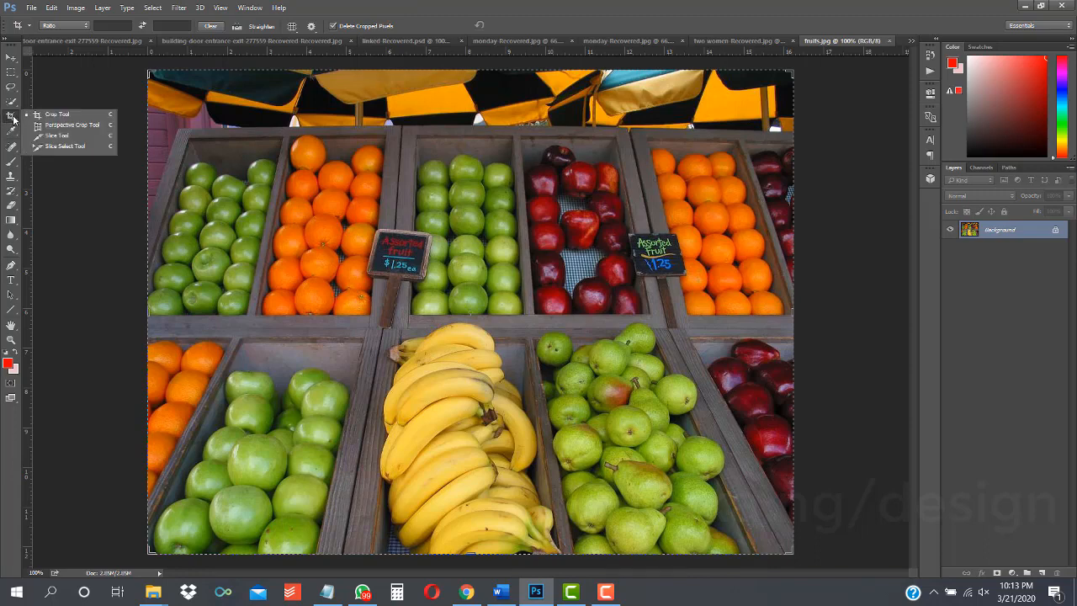
click(80, 126)
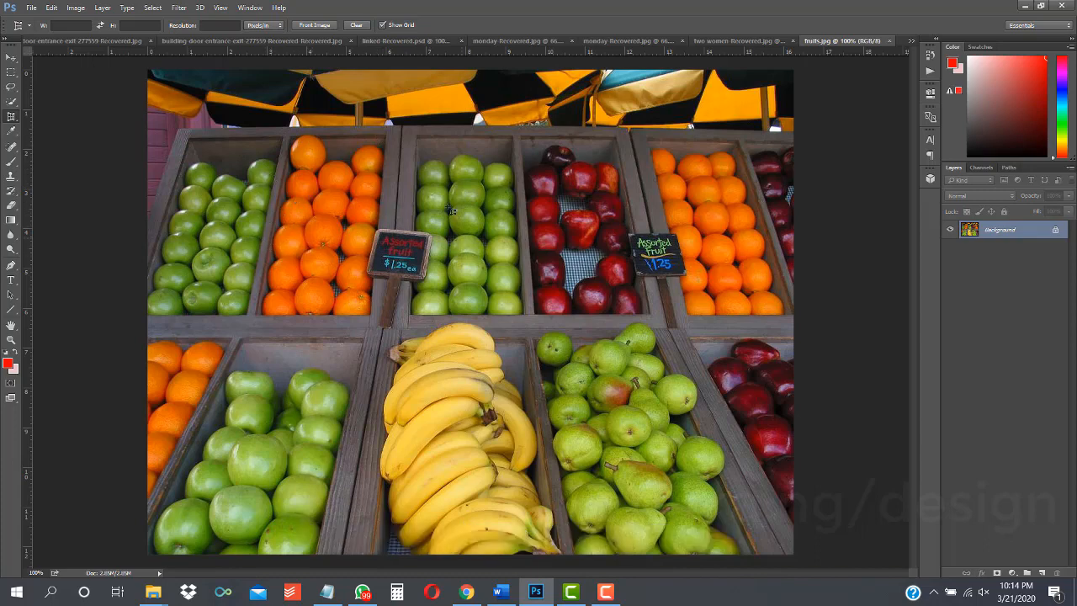
click(1055, 233)
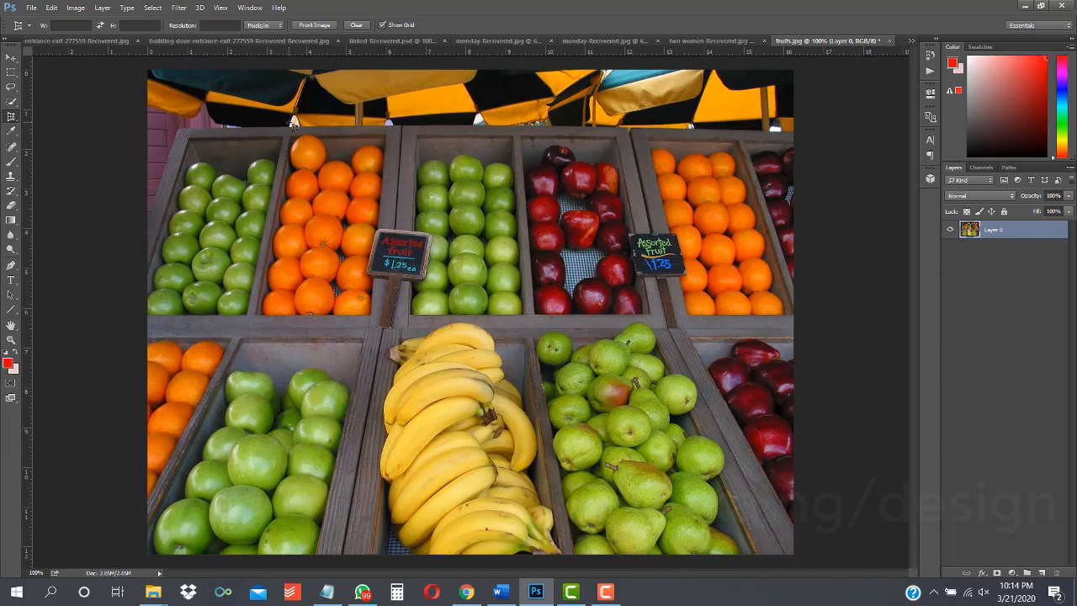
Step: Draw a perspective crop box around the orange bin in the top row and adjust its bottom corners
click(7, 120)
click(78, 124)
drag(290, 135, 308, 234)
drag(309, 260, 388, 317)
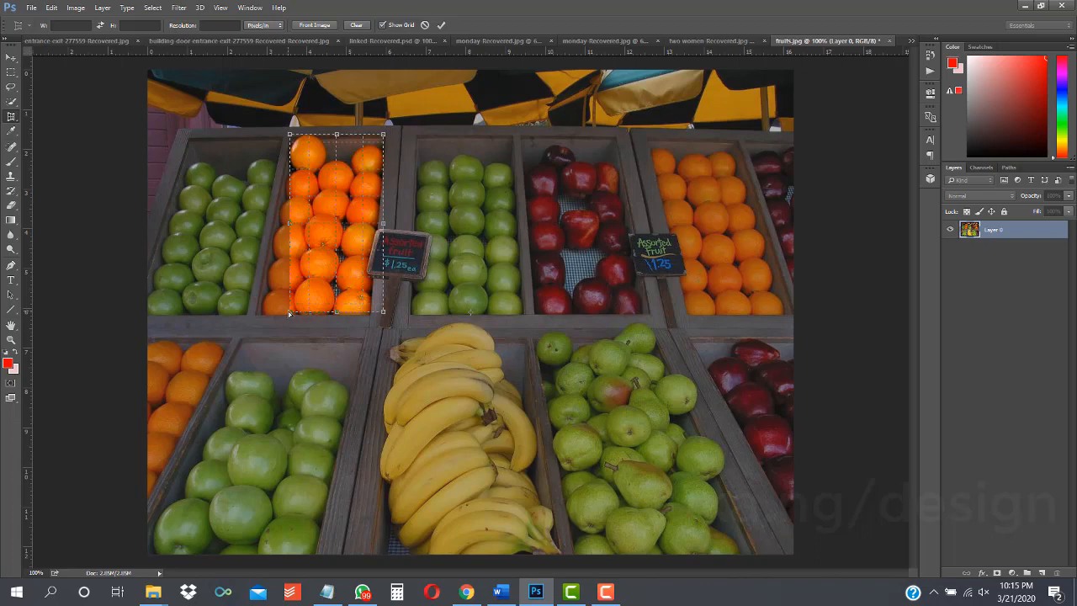
drag(288, 313, 252, 316)
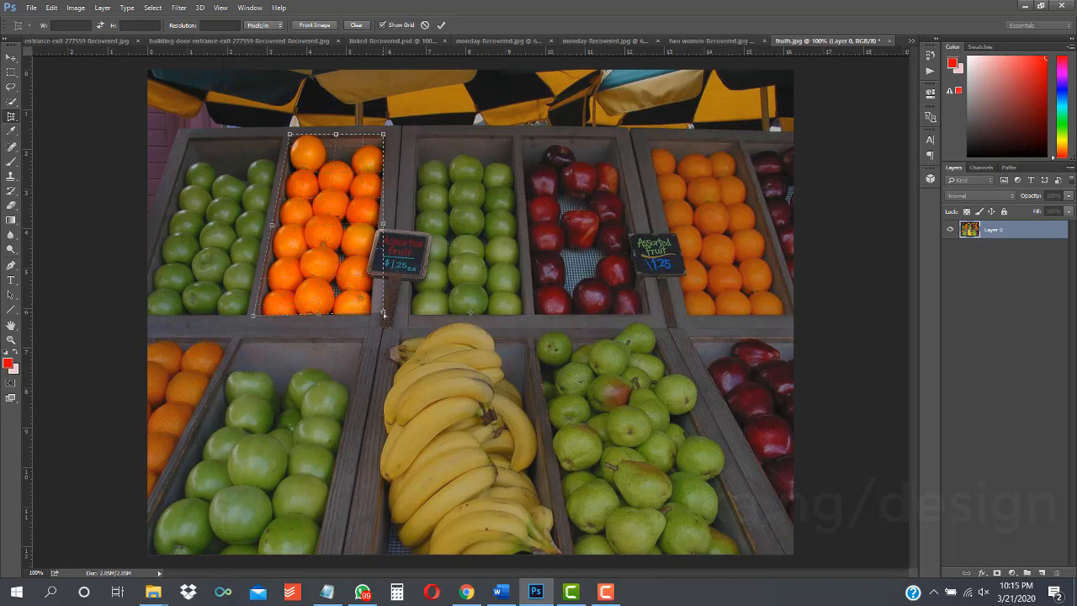
drag(382, 312, 373, 320)
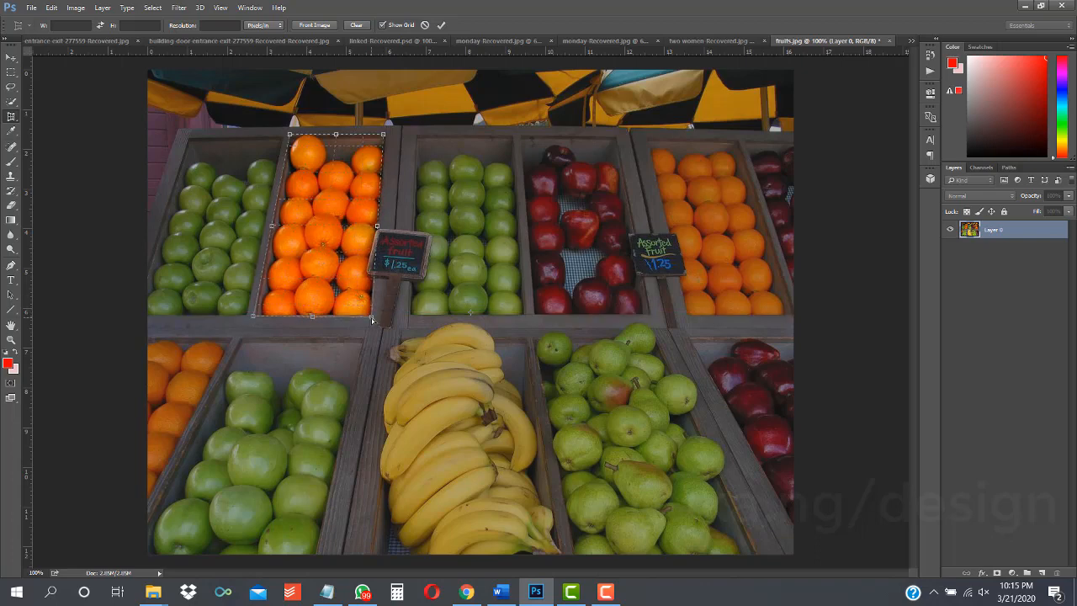
Step: Align the crop box's top corners with the orange bin, commit the perspective crop, and undo it
key(ctrl+plus)
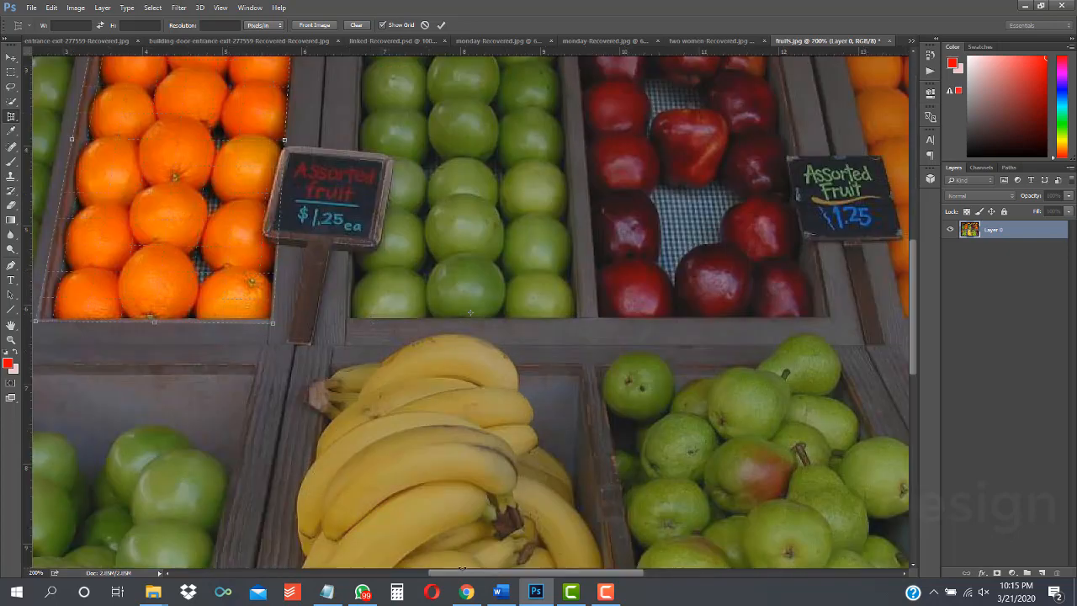
drag(456, 573, 405, 579)
drag(914, 310, 910, 260)
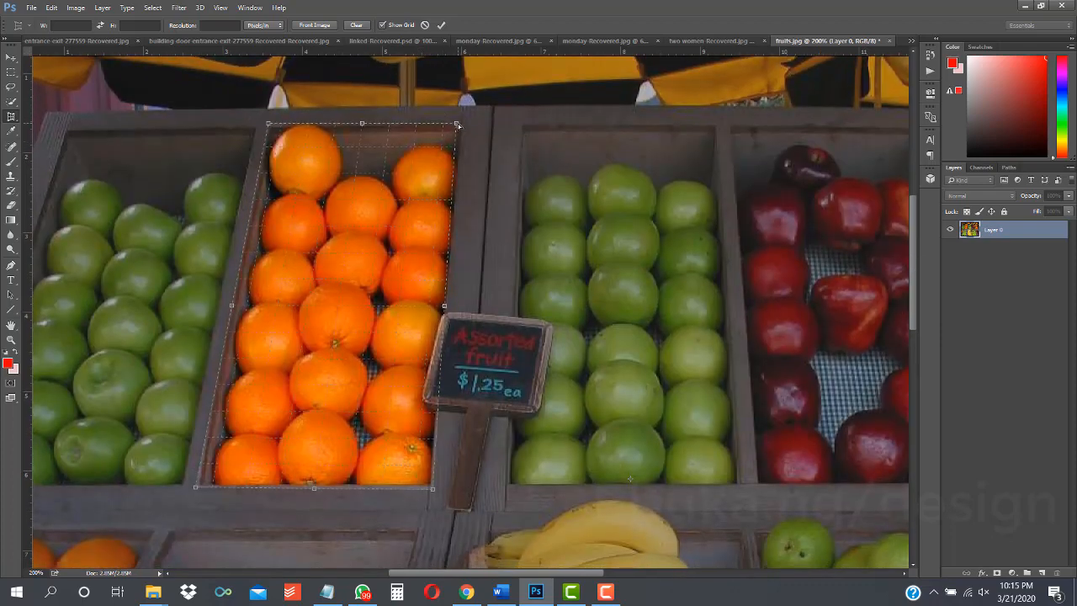
drag(458, 125, 470, 118)
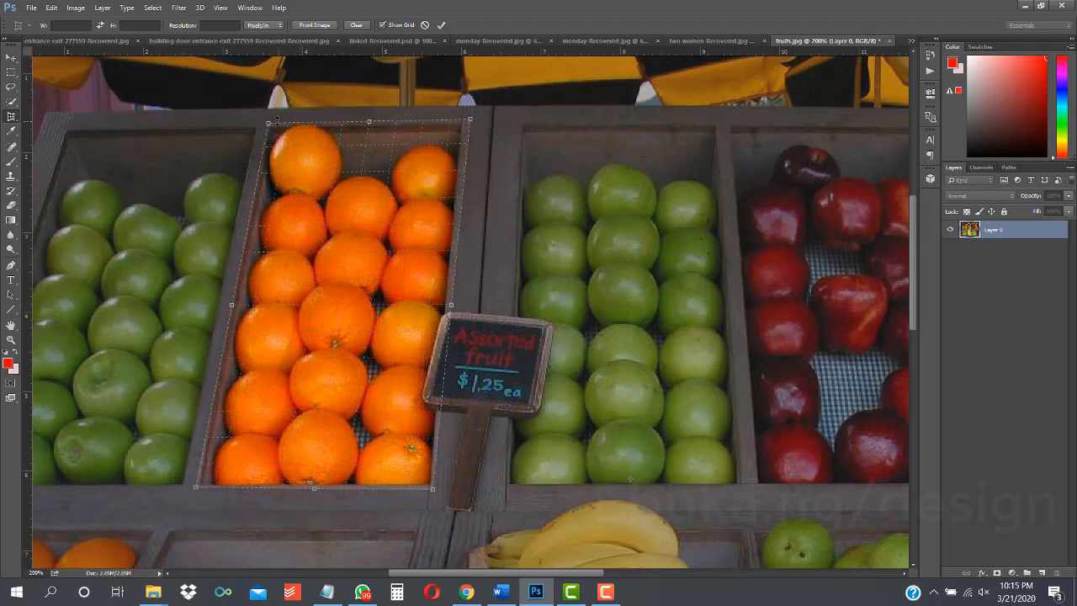
drag(269, 124, 266, 122)
click(443, 25)
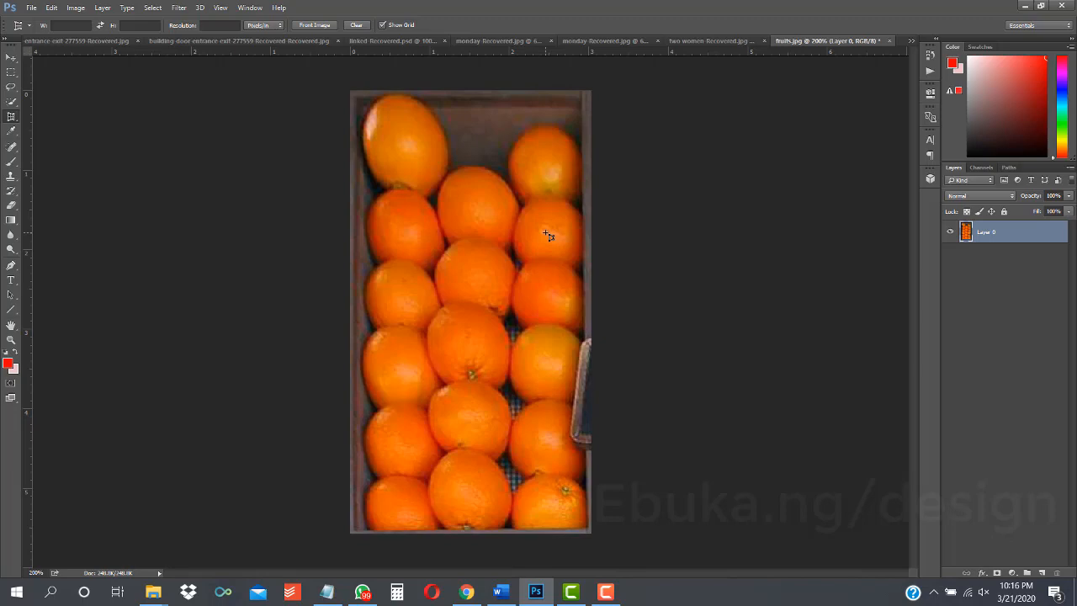
key(ctrl+z)
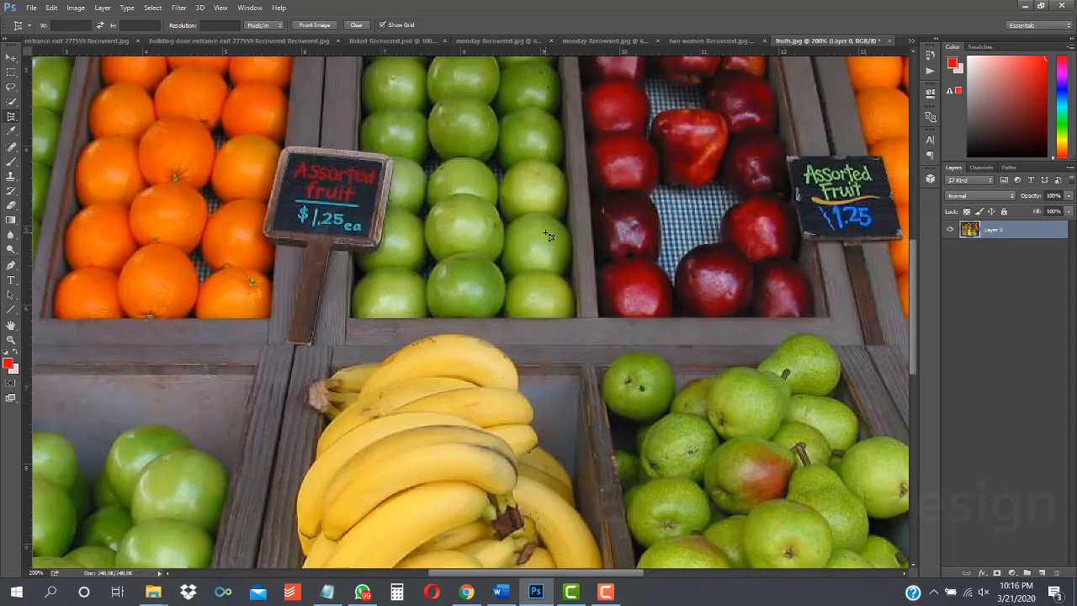
Step: Set four perspective crop corners on the orange bin's edges, commit the crop, and undo it
key(ctrl+minus)
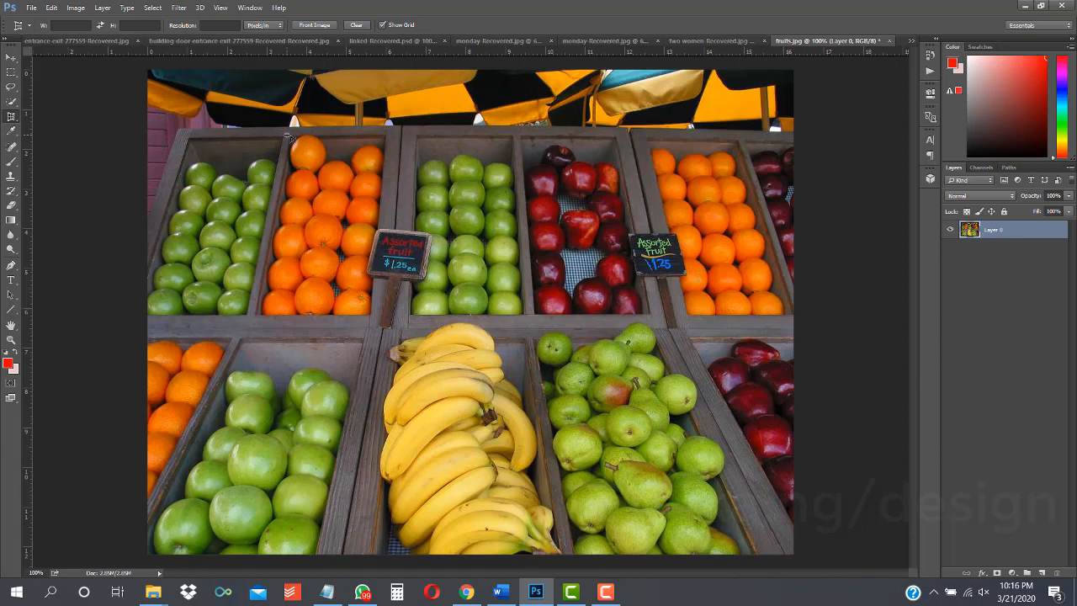
click(287, 135)
click(390, 132)
click(373, 321)
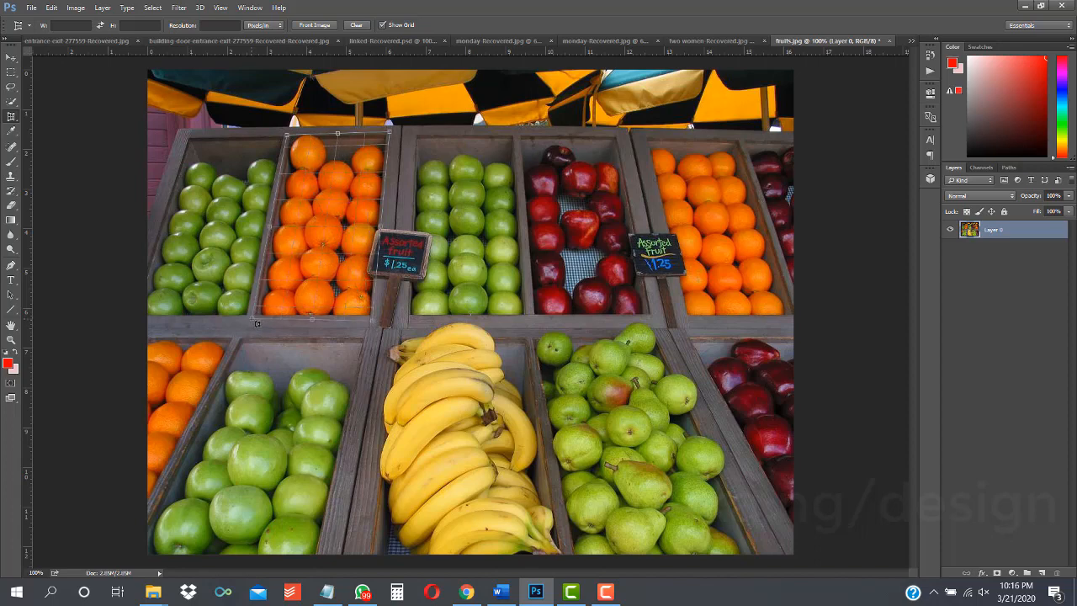
click(256, 322)
key(Return)
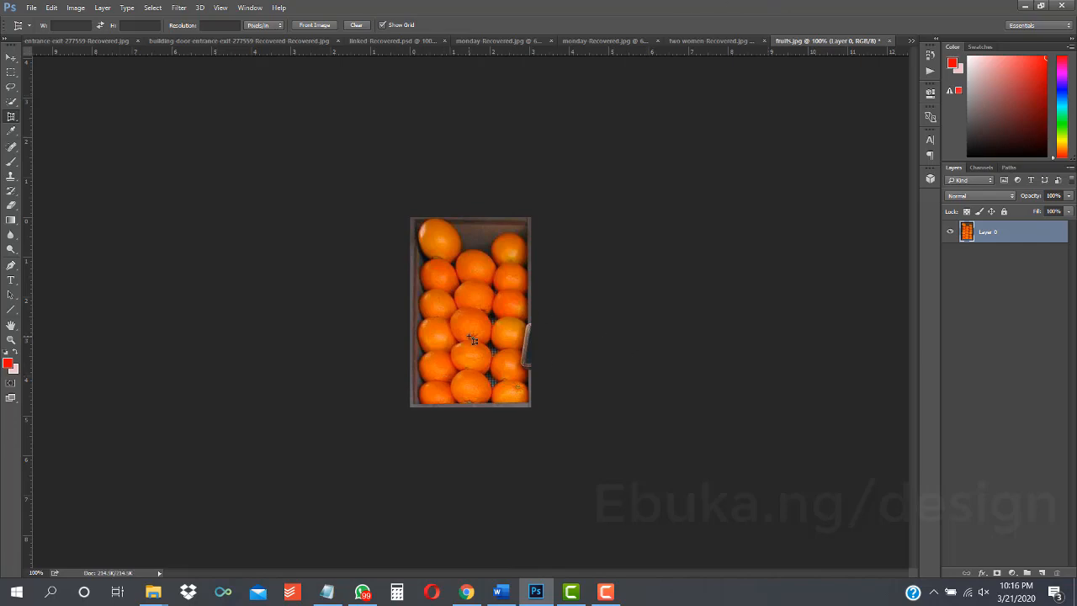
key(ctrl+z)
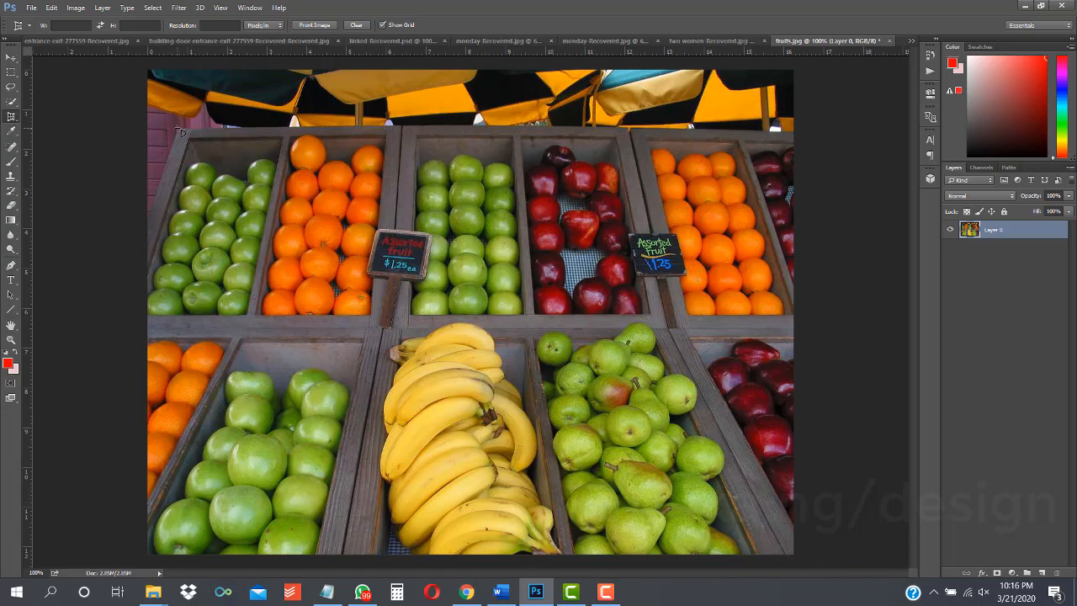
Step: Perspective-crop the top row of fruit bins by placing four corners, widening the lower left one, then undo it
click(178, 127)
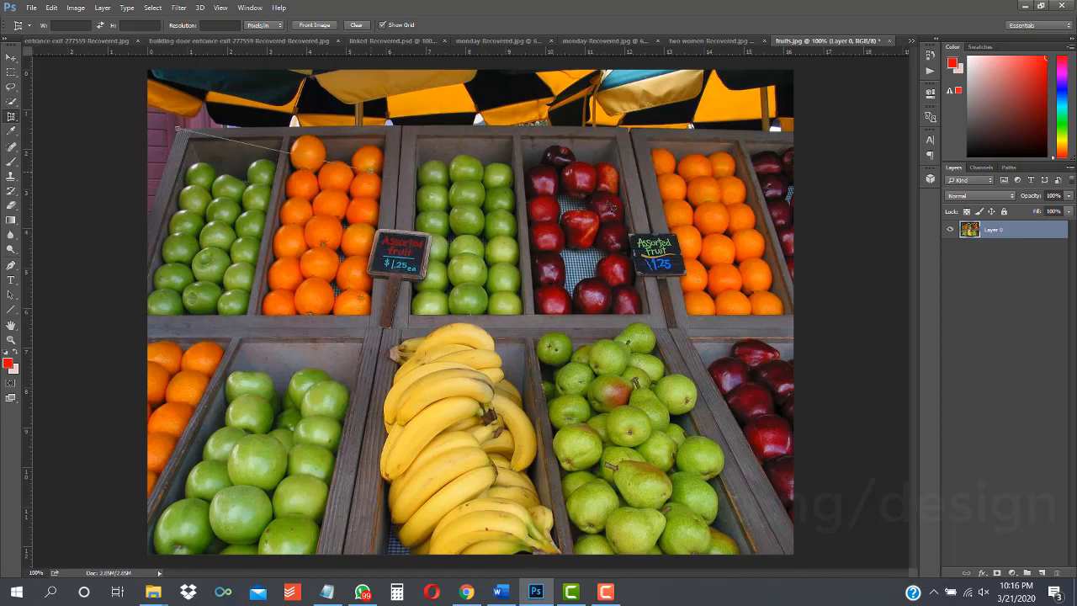
click(627, 127)
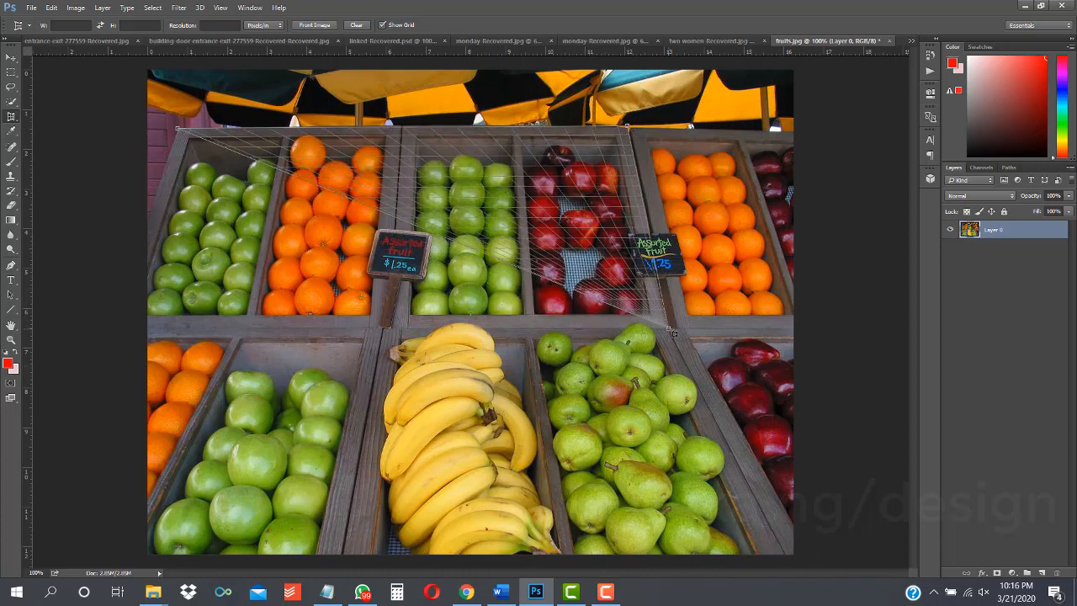
click(671, 330)
click(147, 331)
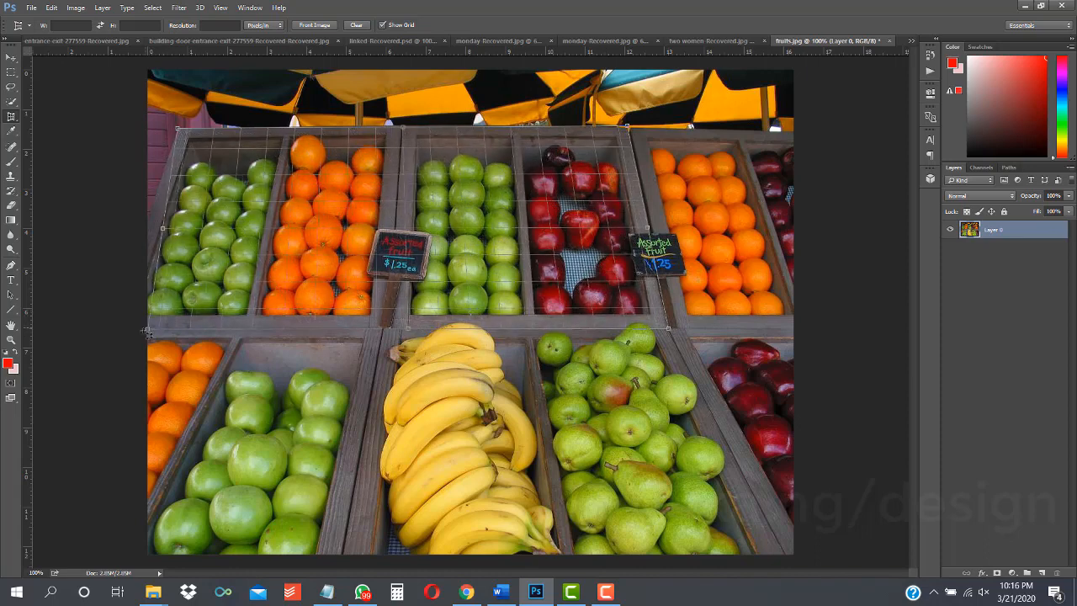
drag(146, 333, 115, 343)
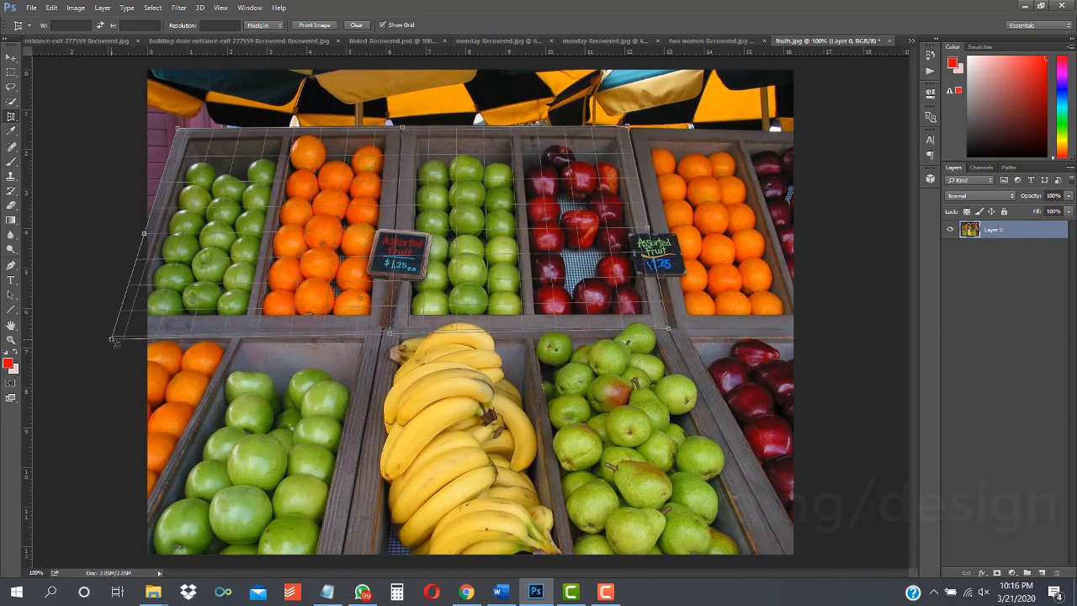
key(Return)
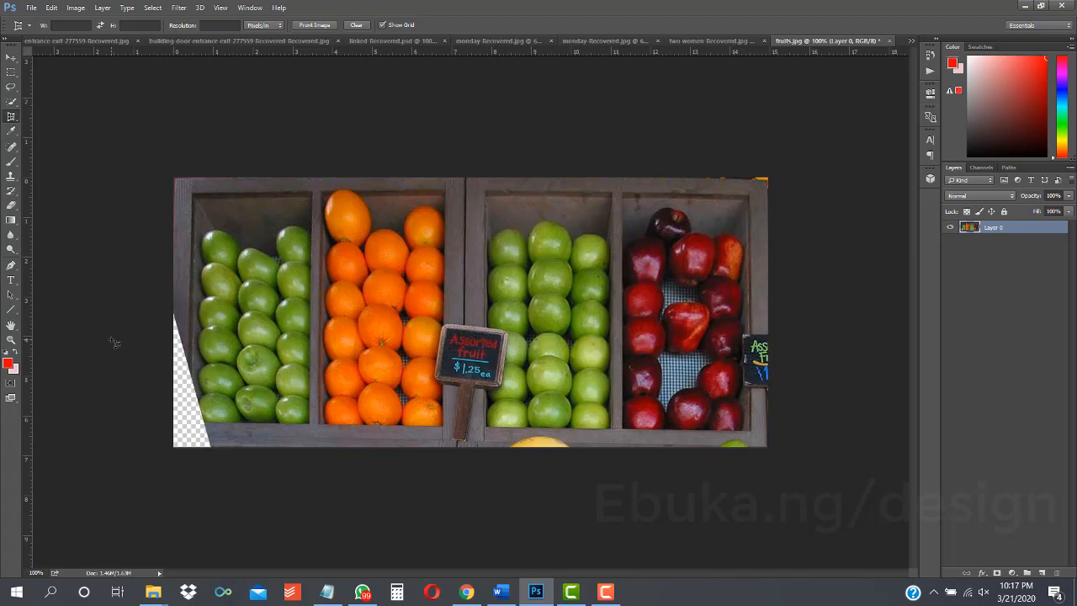
key(ctrl+z)
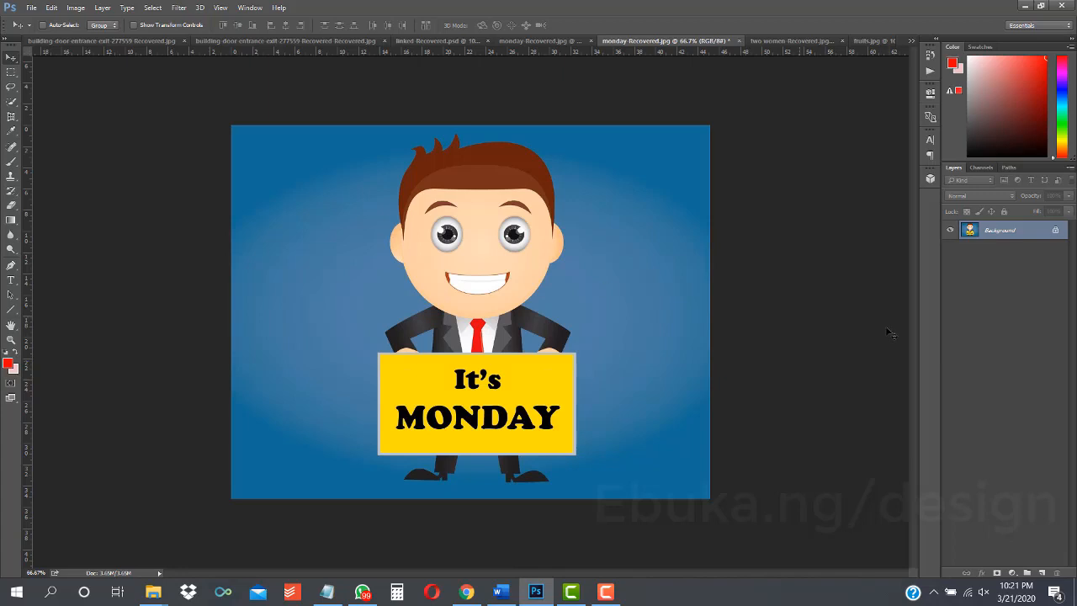
Step: Unlock the Monday image's background layer, perspective-crop the yellow It's MONDAY sign by placing four corners, and undo it
click(1054, 232)
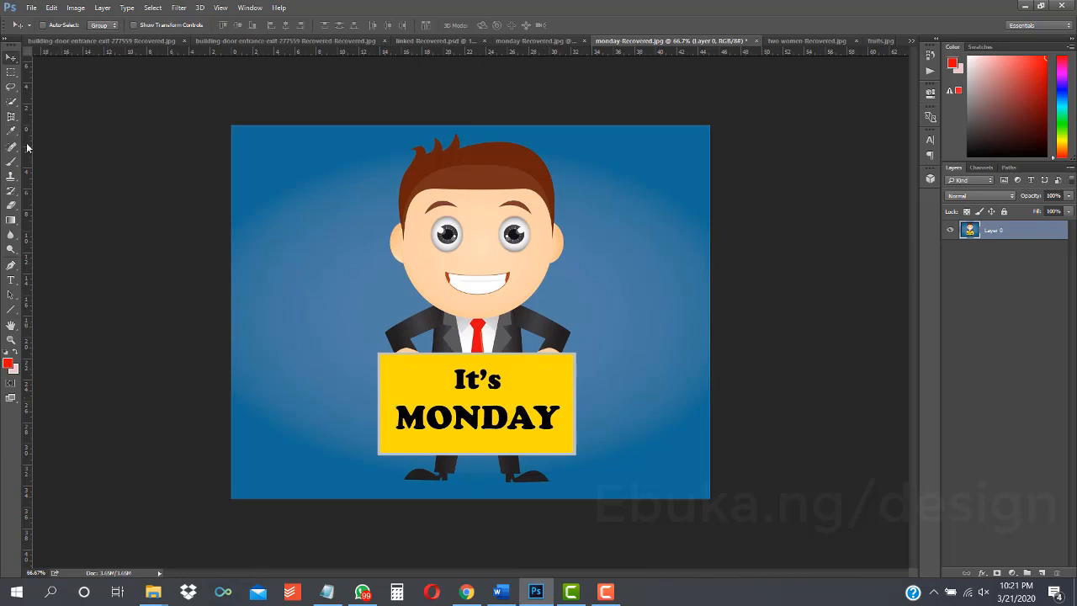
click(11, 117)
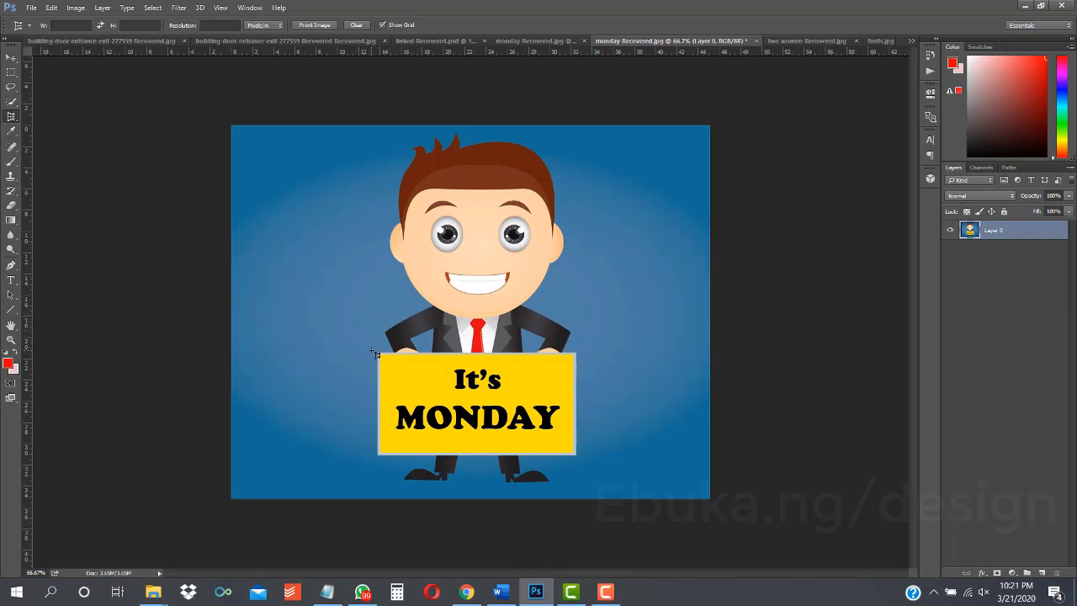
drag(375, 352, 378, 464)
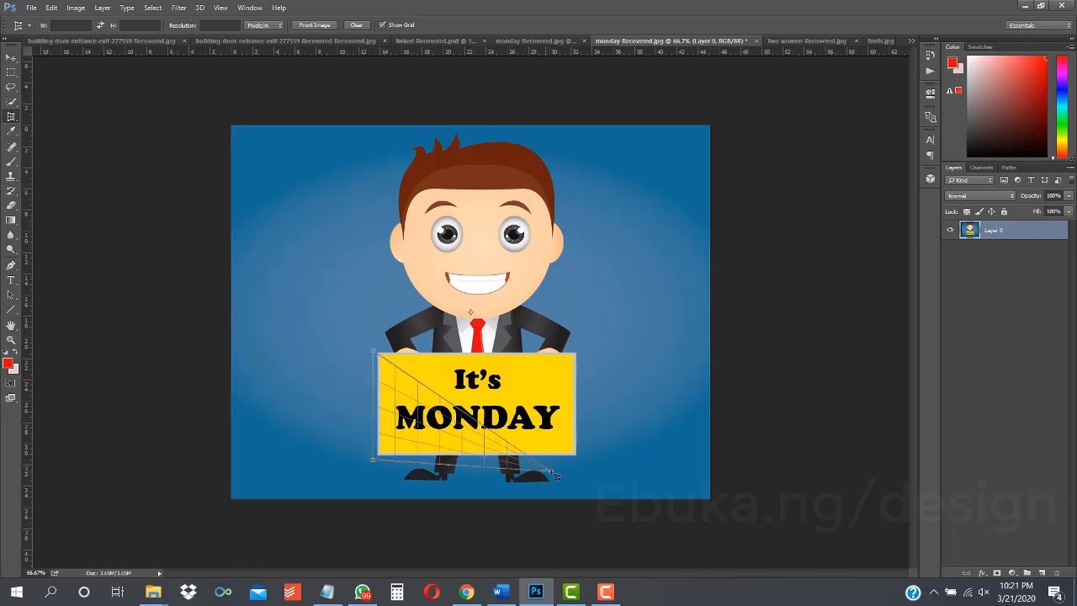
click(595, 477)
click(617, 355)
drag(616, 355, 606, 335)
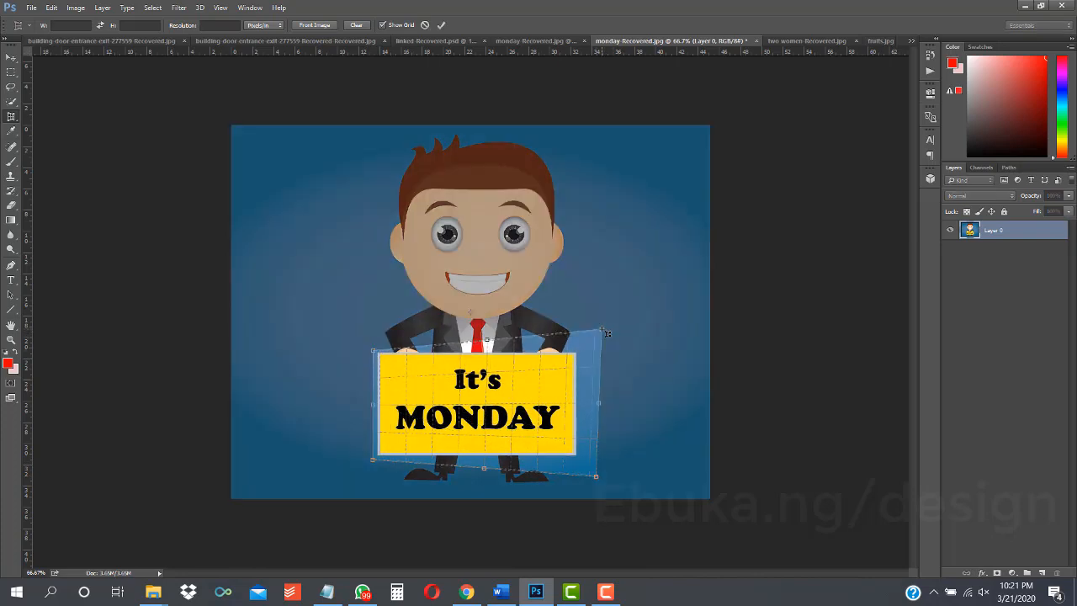
key(Return)
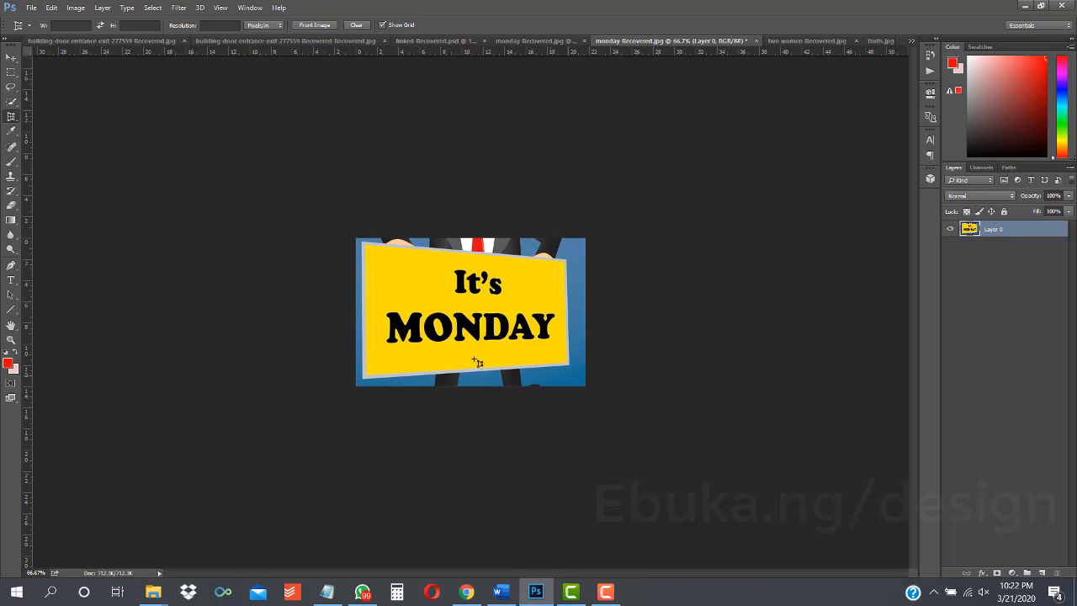
key(ctrl+z)
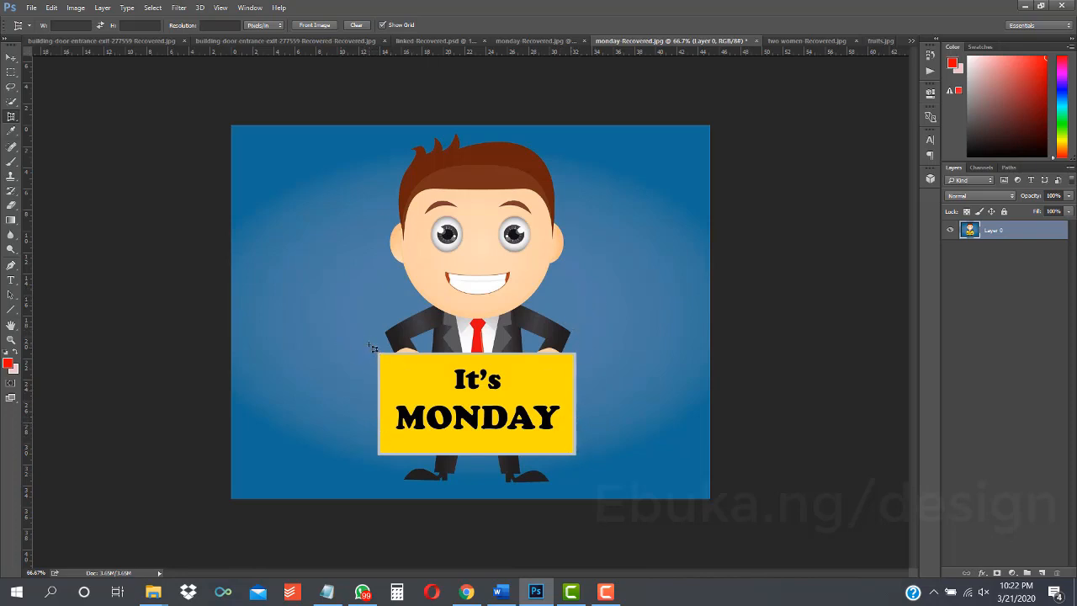
Step: Perspective-crop the It's MONDAY sign again, placing four corners around it and tilting the top right one, and commit
drag(368, 344, 370, 464)
click(367, 463)
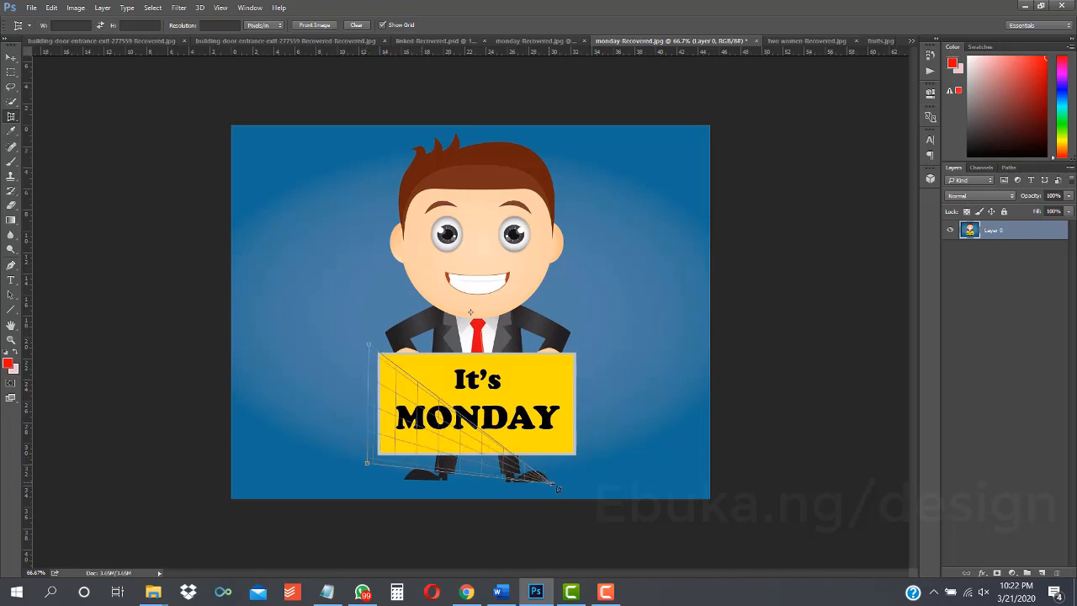
click(588, 487)
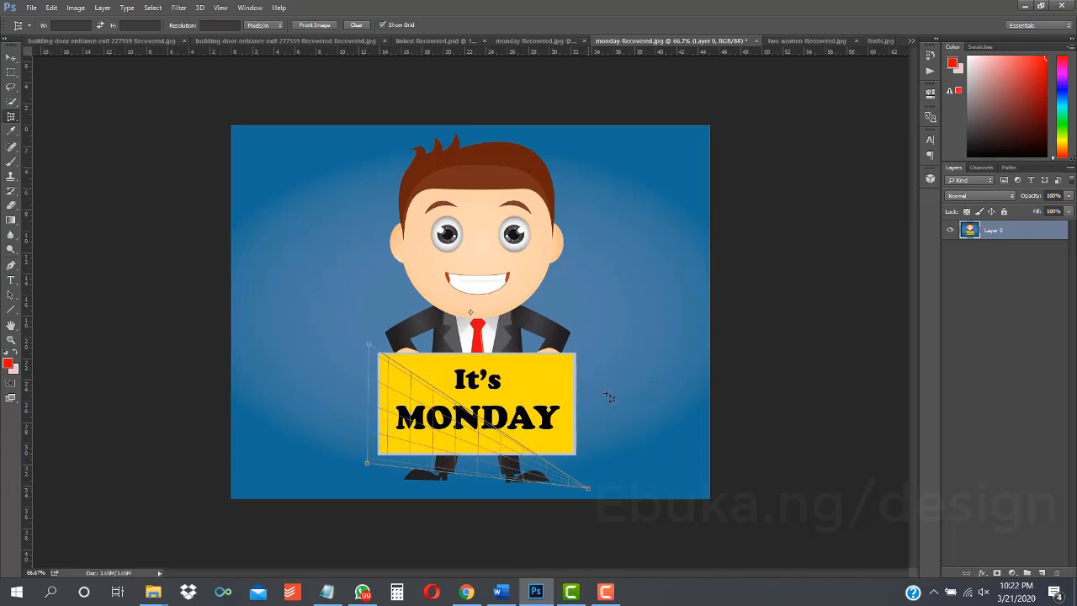
drag(598, 323, 592, 319)
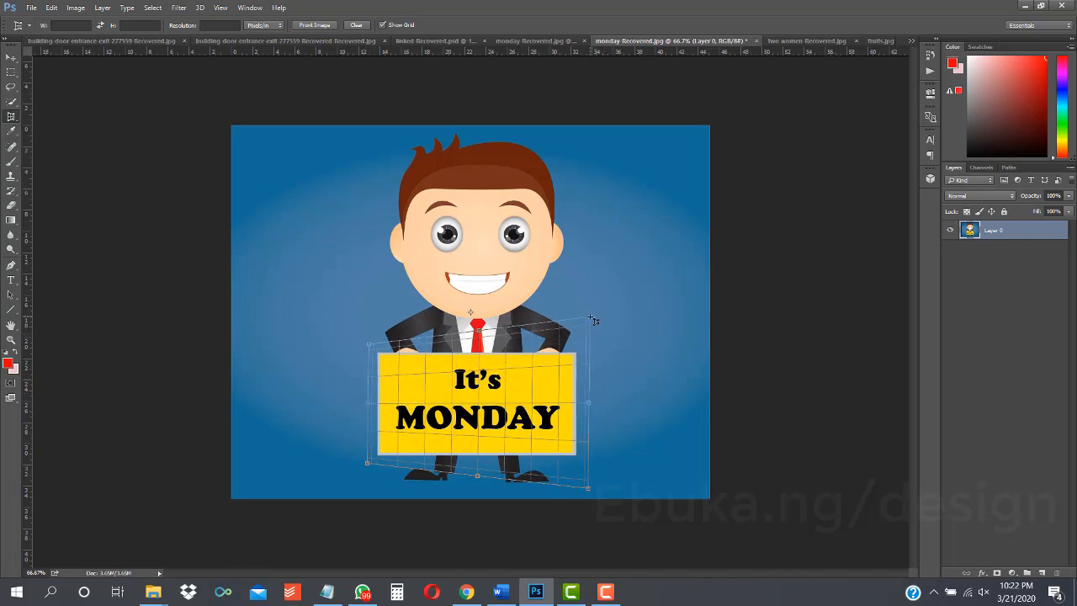
click(592, 320)
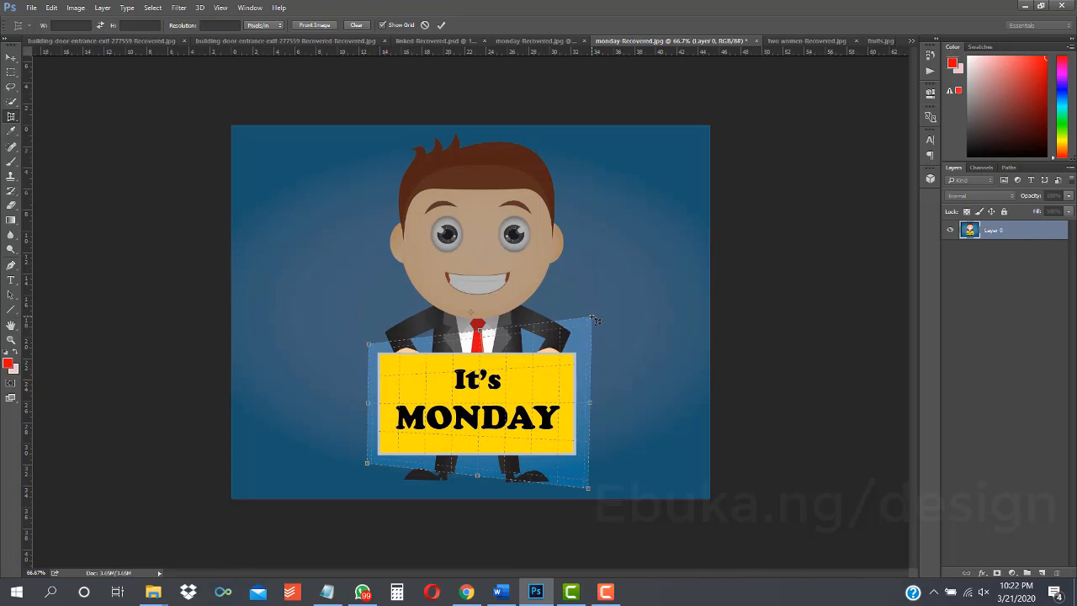
key(Return)
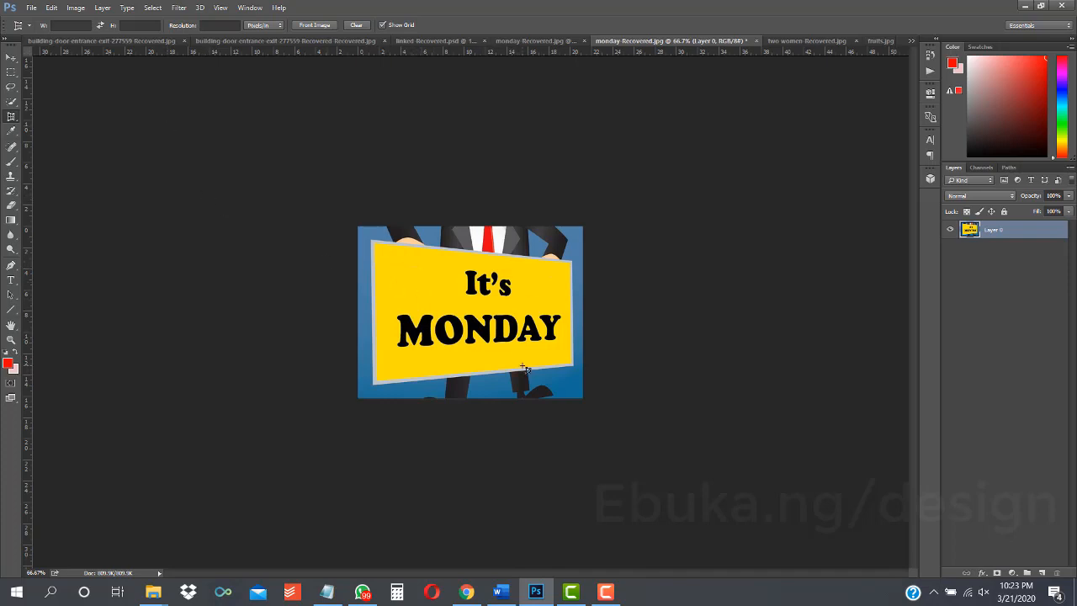
Step: Turn on Show Transform Controls for the Move tool, stretch the layer's top right corner slightly, and undo back to the full image
click(11, 60)
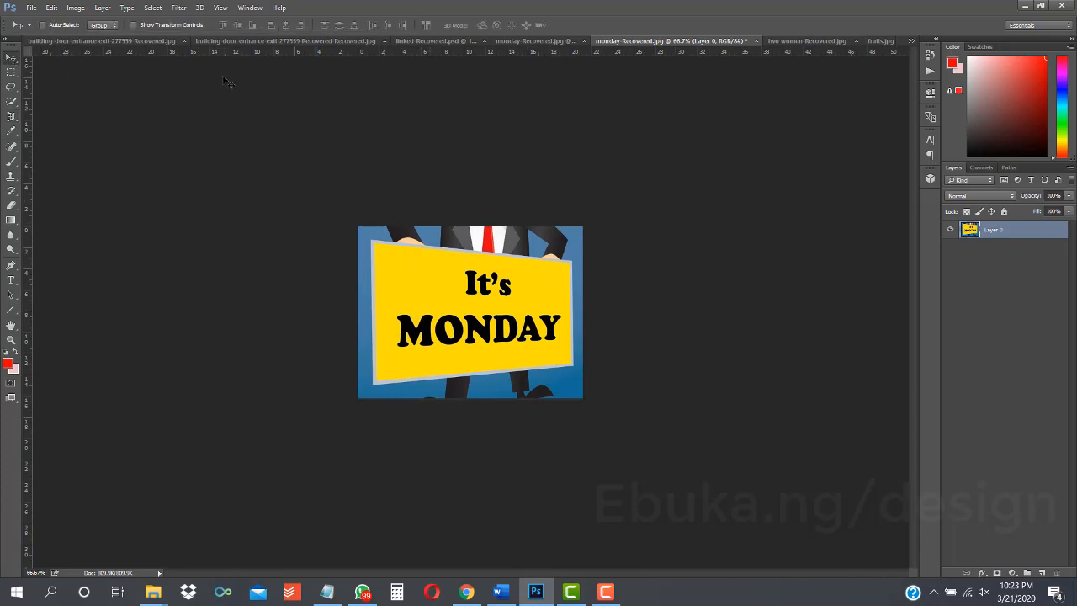
click(146, 27)
click(51, 7)
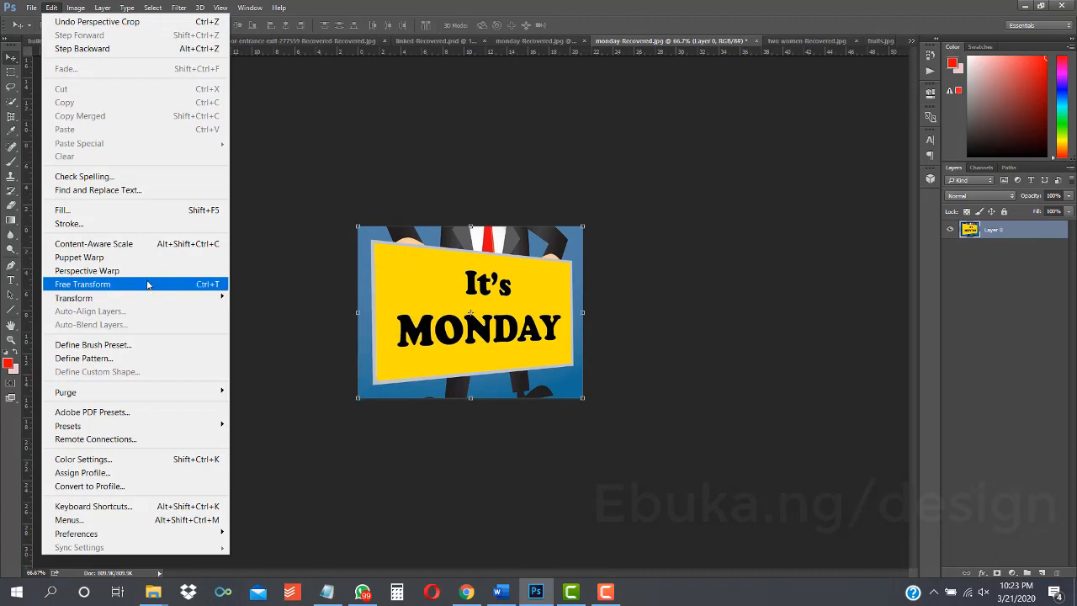
click(522, 308)
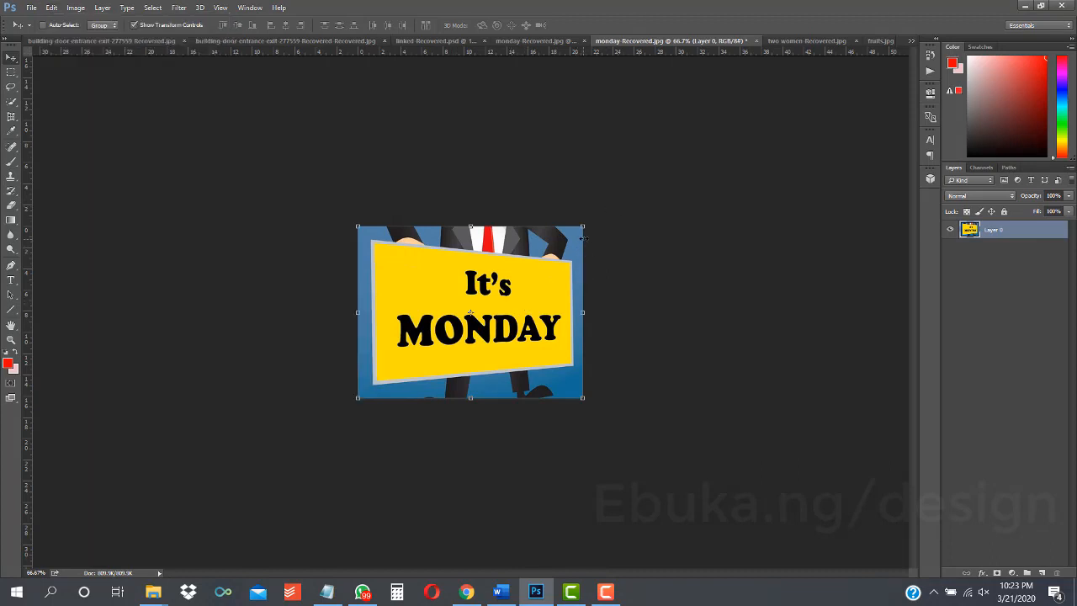
mouse_move(582, 223)
mouse_down()
mouse_move(469, 223)
mouse_move(689, 218)
mouse_move(385, 212)
mouse_move(436, 200)
mouse_move(584, 200)
mouse_move(586, 222)
mouse_move(453, 224)
mouse_move(589, 226)
mouse_up()
key(Return)
click(379, 207)
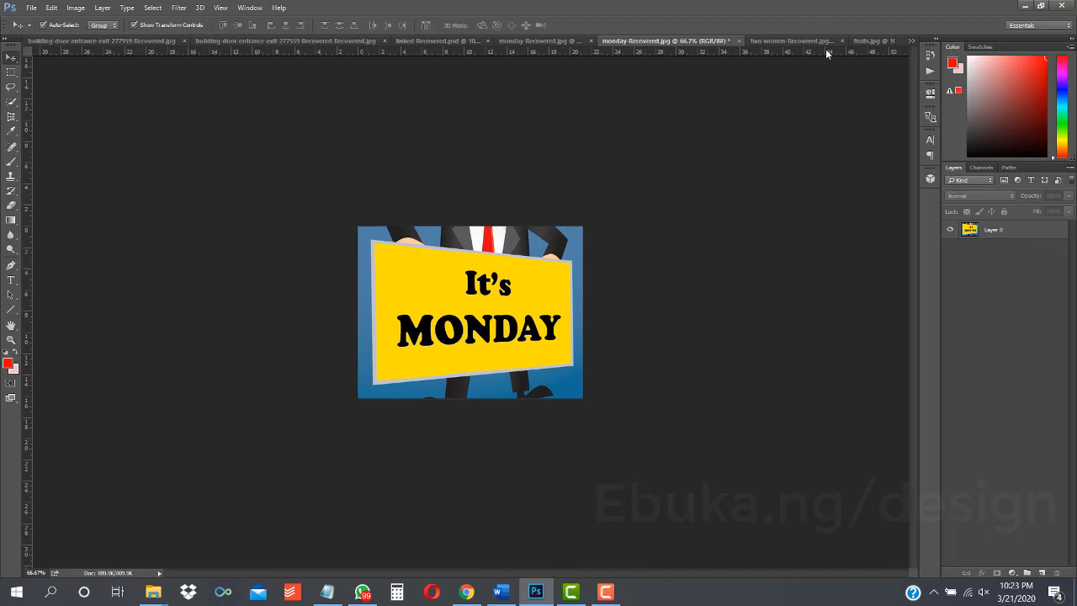
key(ctrl+z)
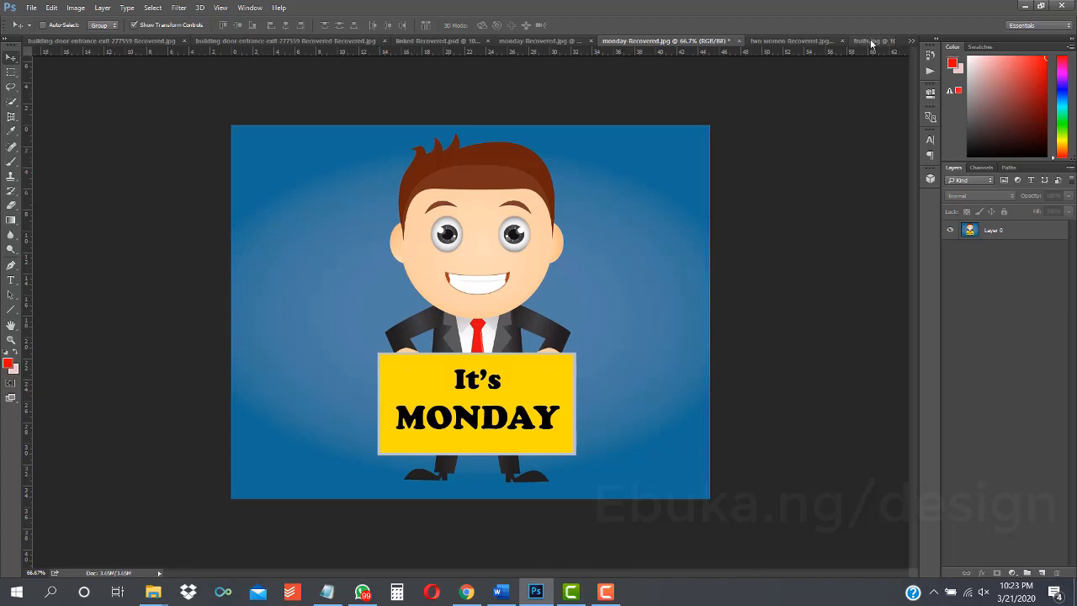
Step: Switch to the fruits image and draw a slice around the green apple bin in the top row with the Slice Tool
click(866, 40)
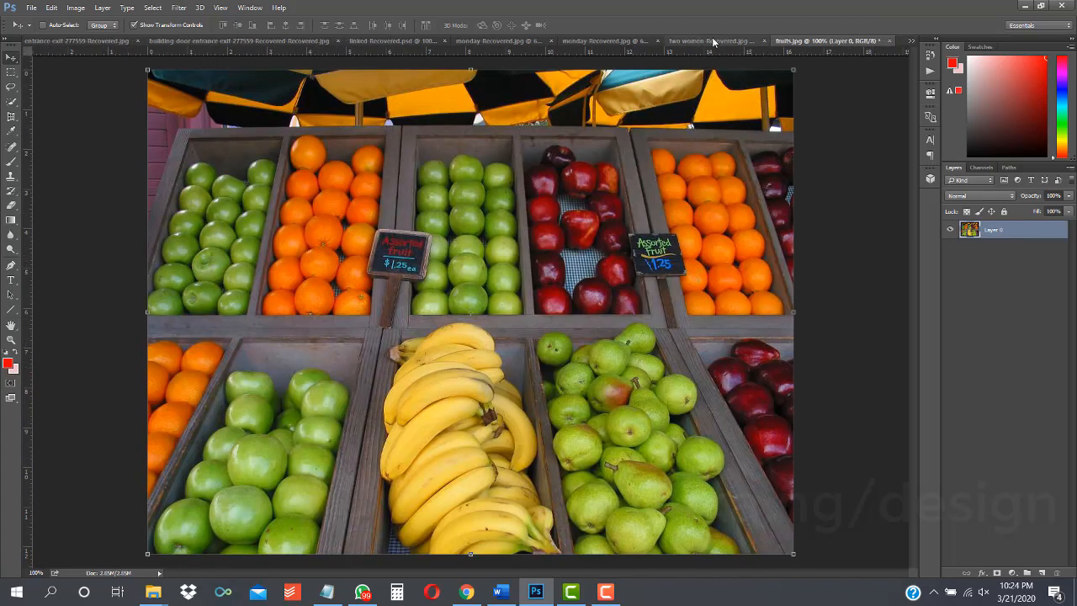
click(11, 117)
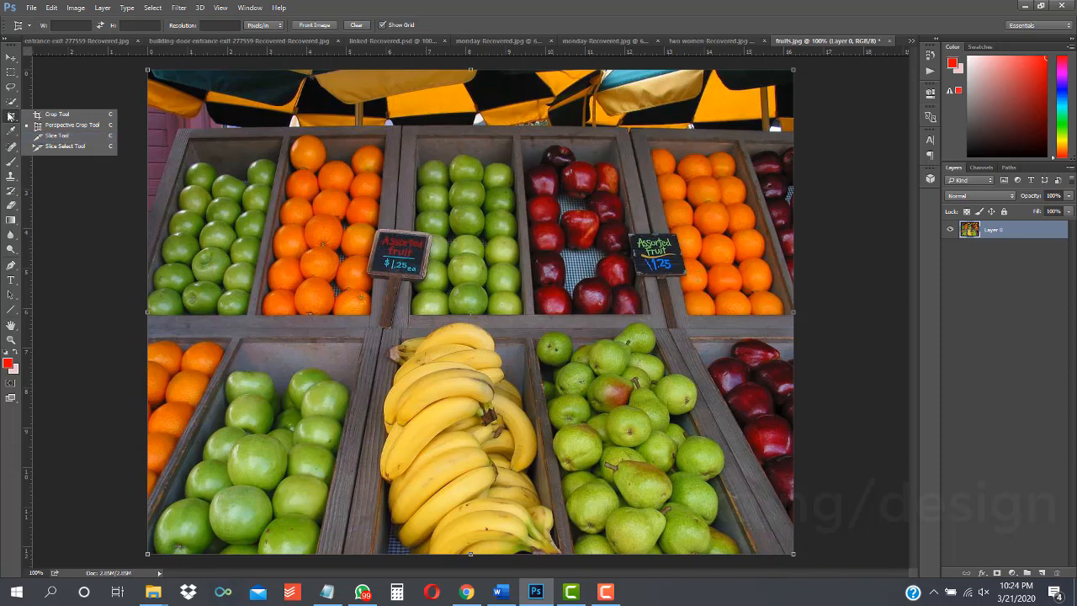
click(59, 136)
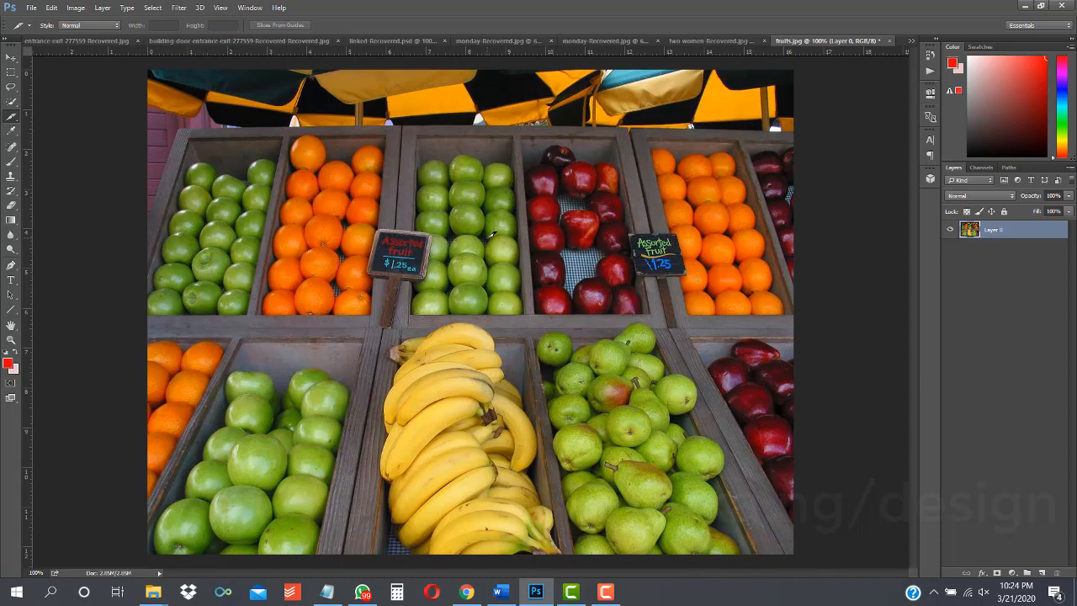
click(11, 120)
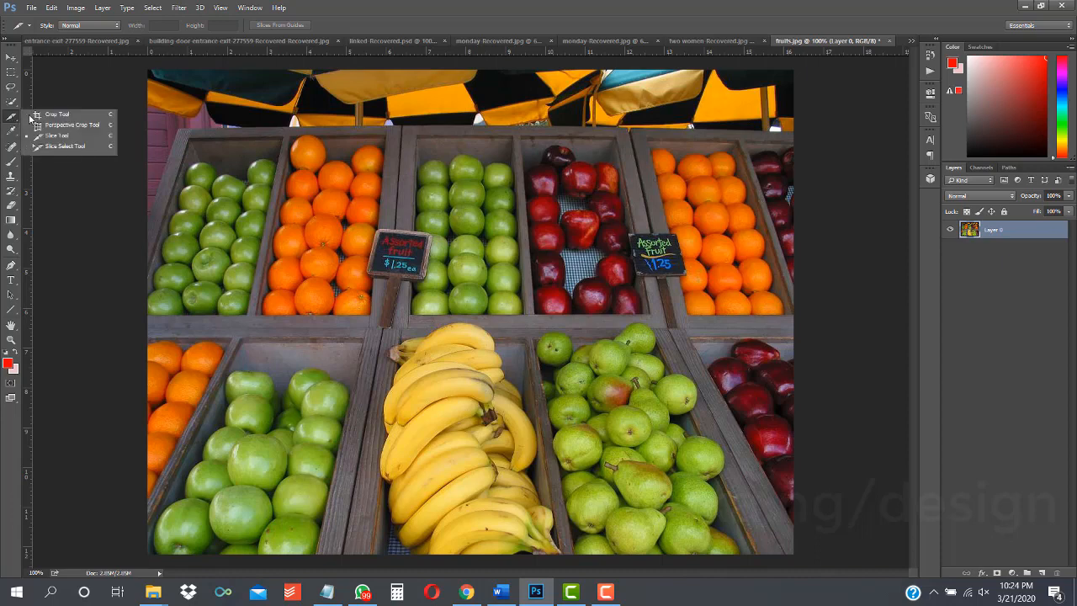
click(70, 143)
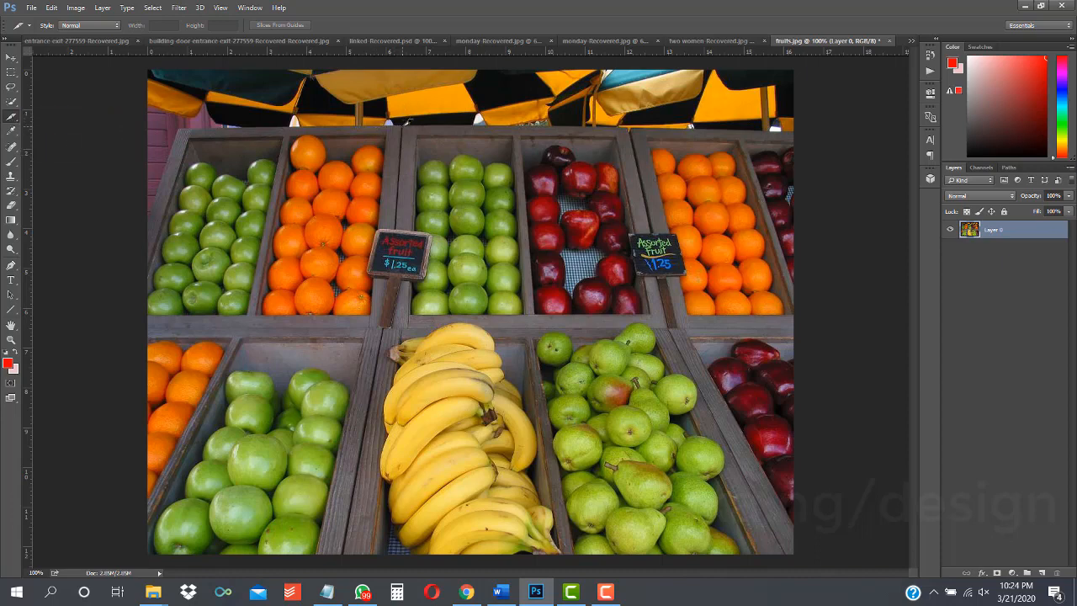
drag(403, 126, 534, 320)
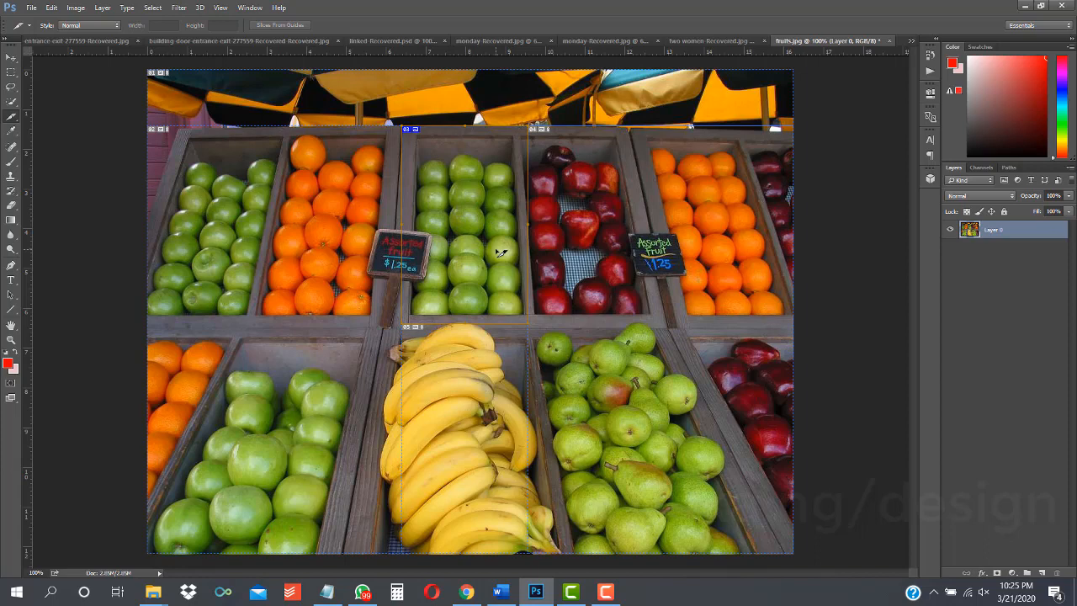
Step: Open Save for Web (Legacy) and set its preview zoom to 50%
key(ctrl+plus)
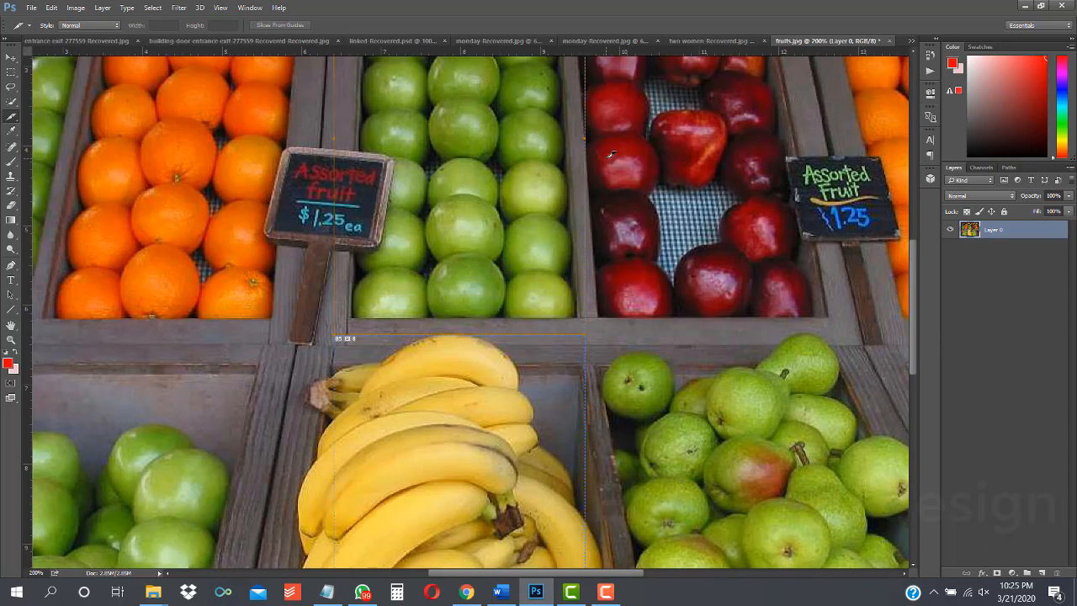
key(ctrl+minus)
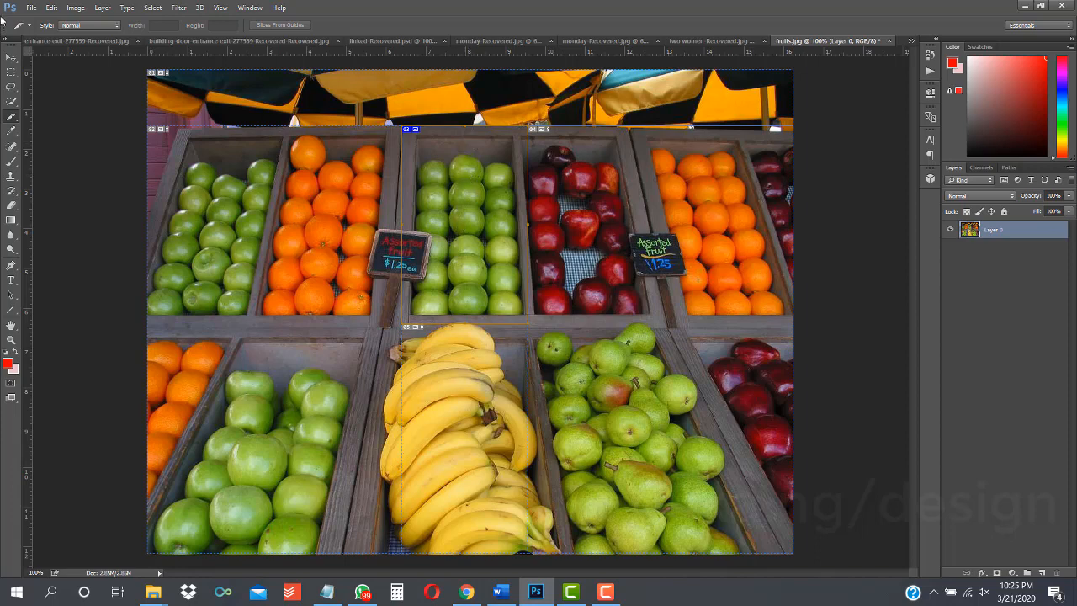
click(31, 7)
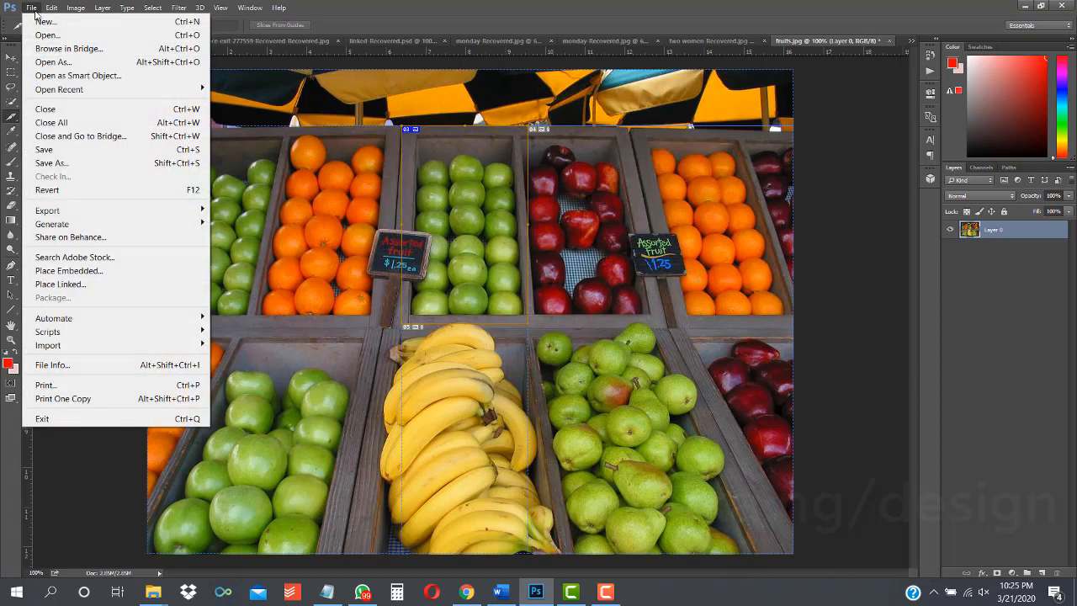
mouse_move(122, 212)
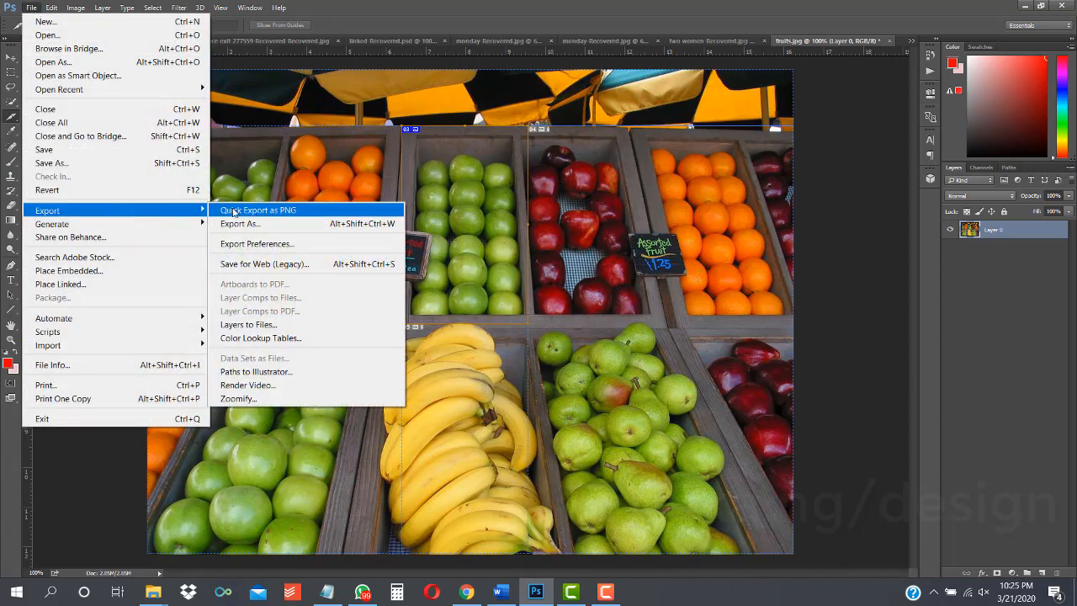
click(279, 264)
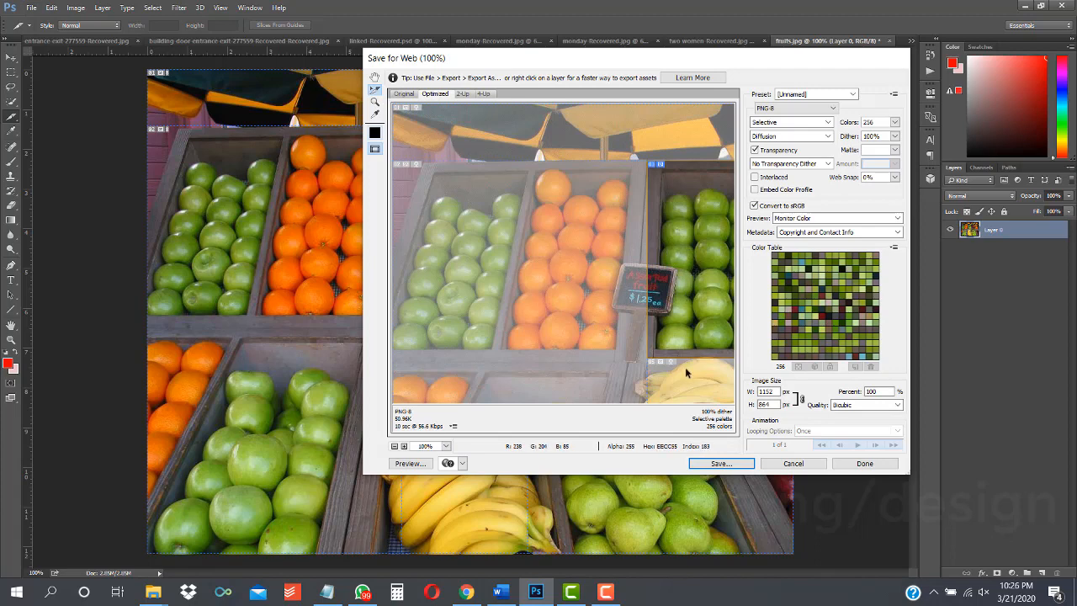
click(394, 448)
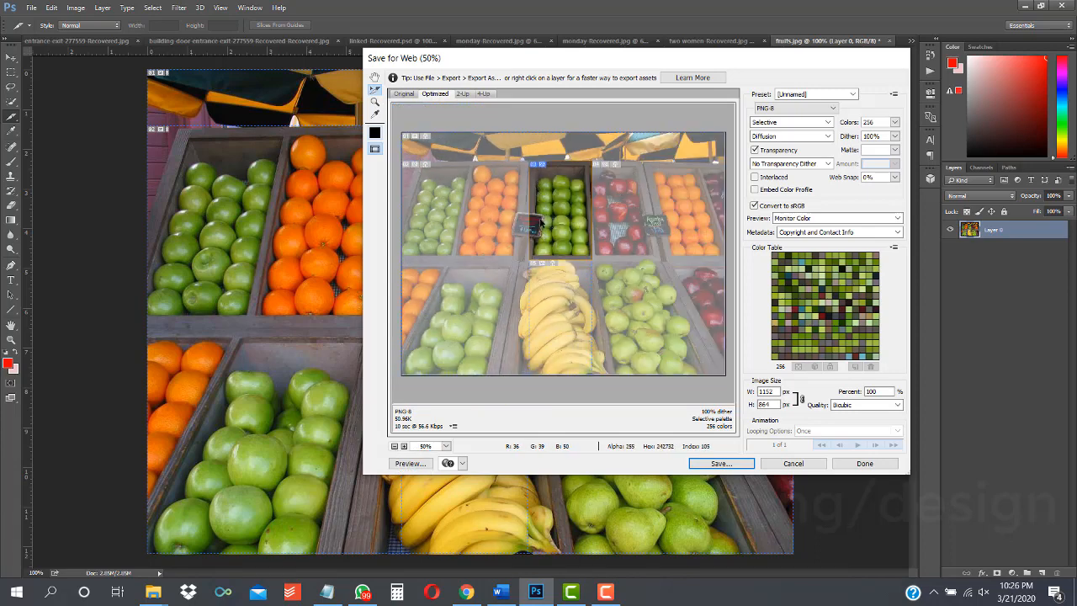
Step: Select the individual slices one by one in the Save for Web preview
click(479, 173)
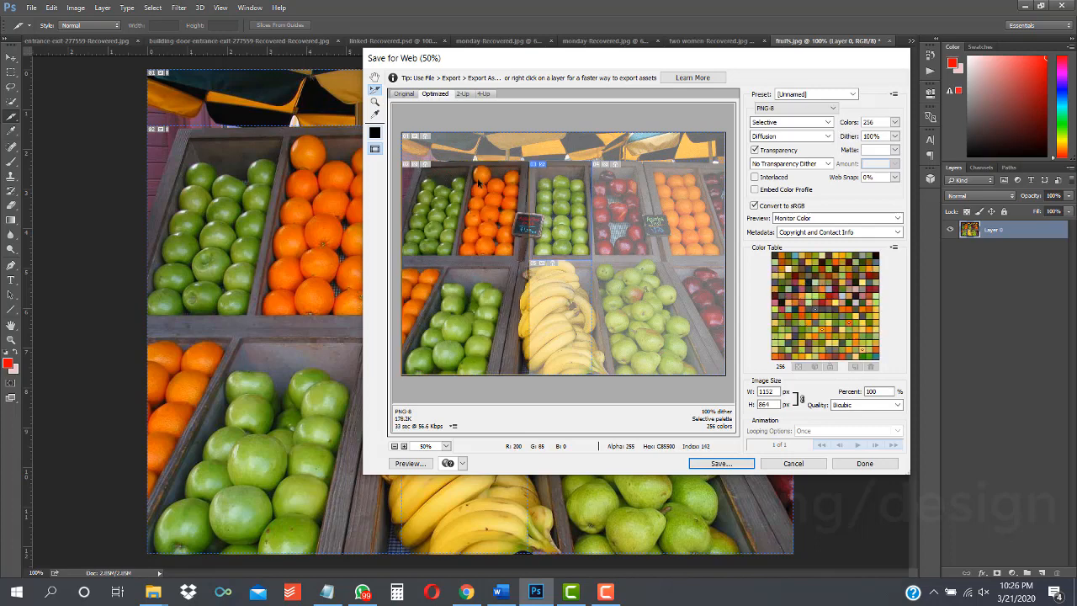
click(571, 166)
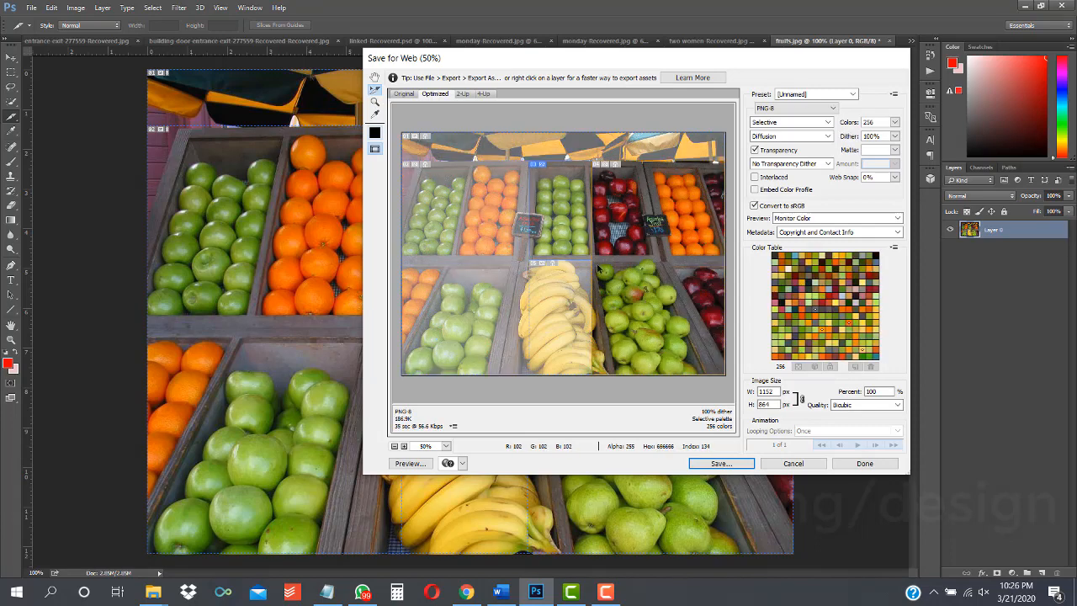
click(466, 269)
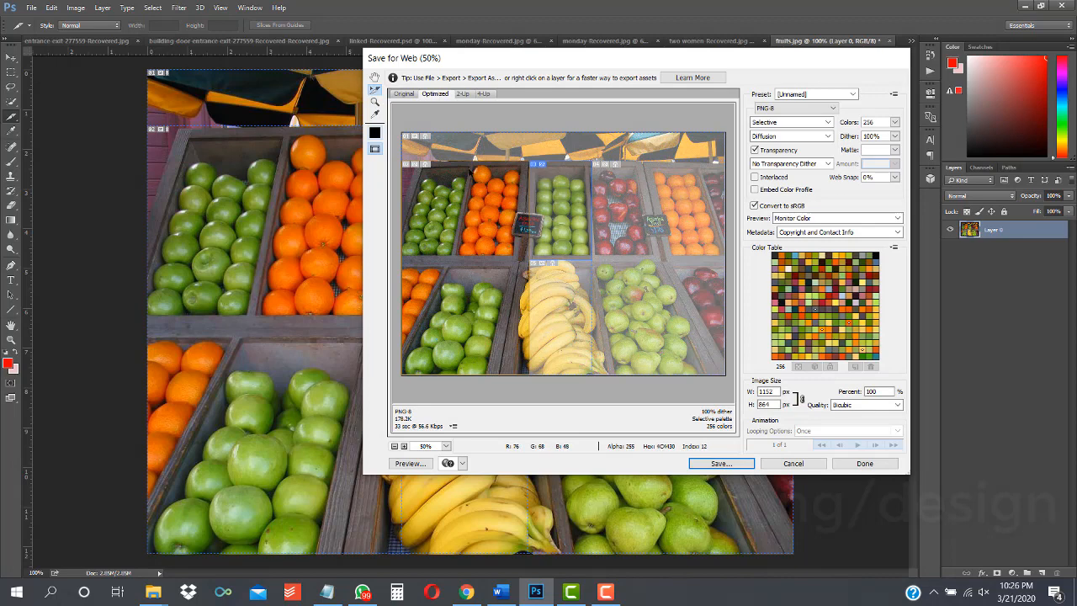
click(554, 202)
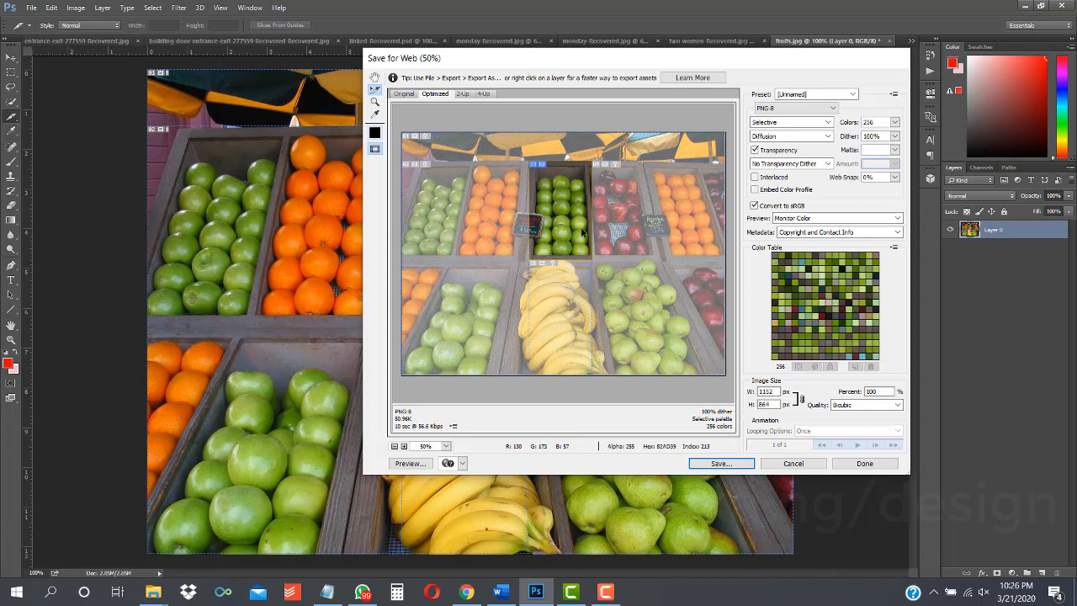
click(493, 221)
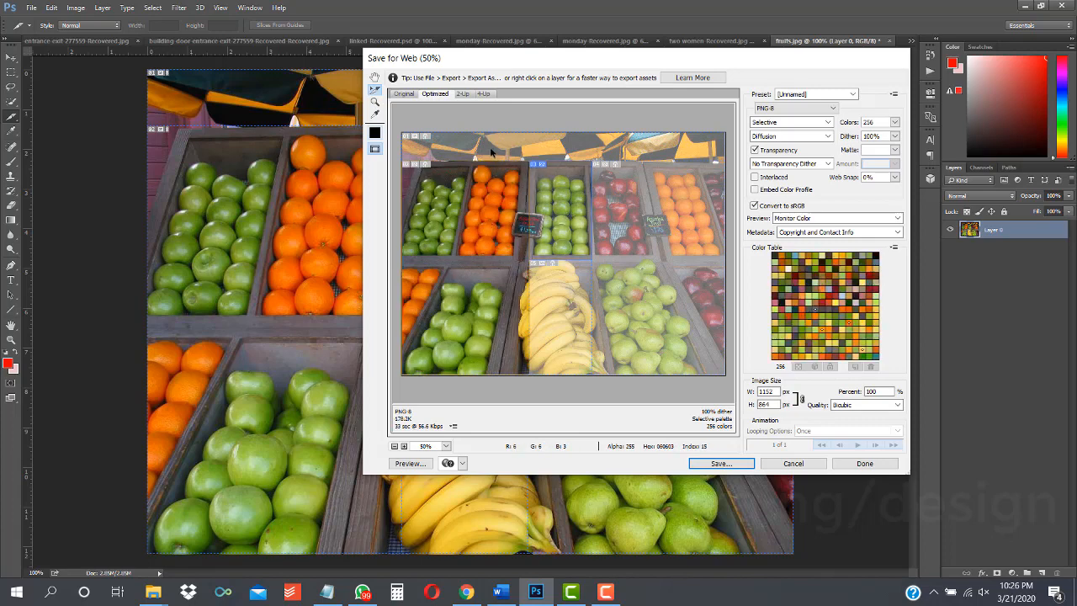
click(678, 223)
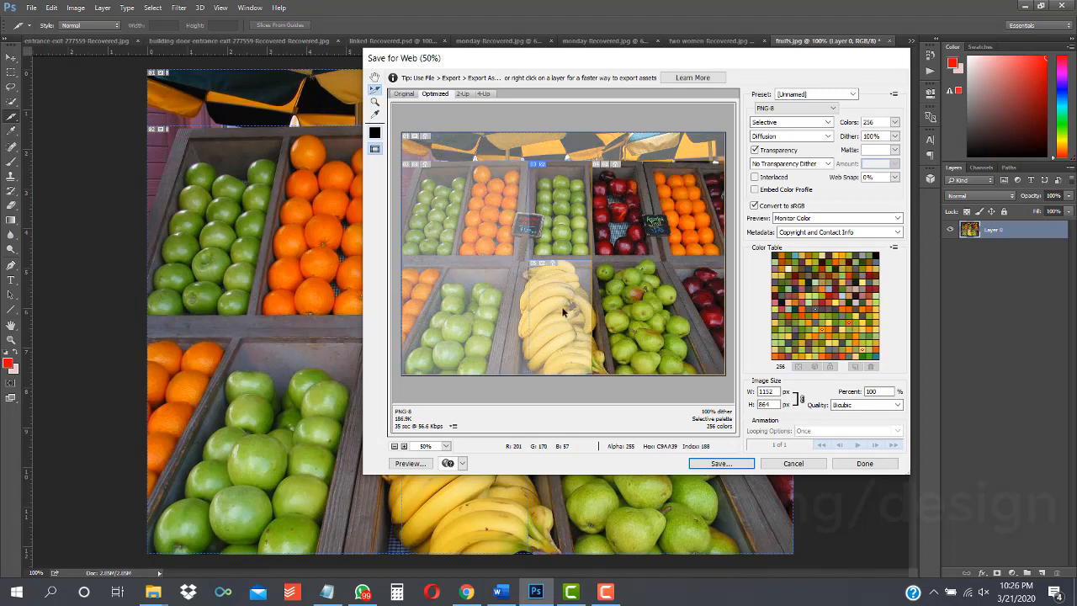
click(563, 311)
click(498, 238)
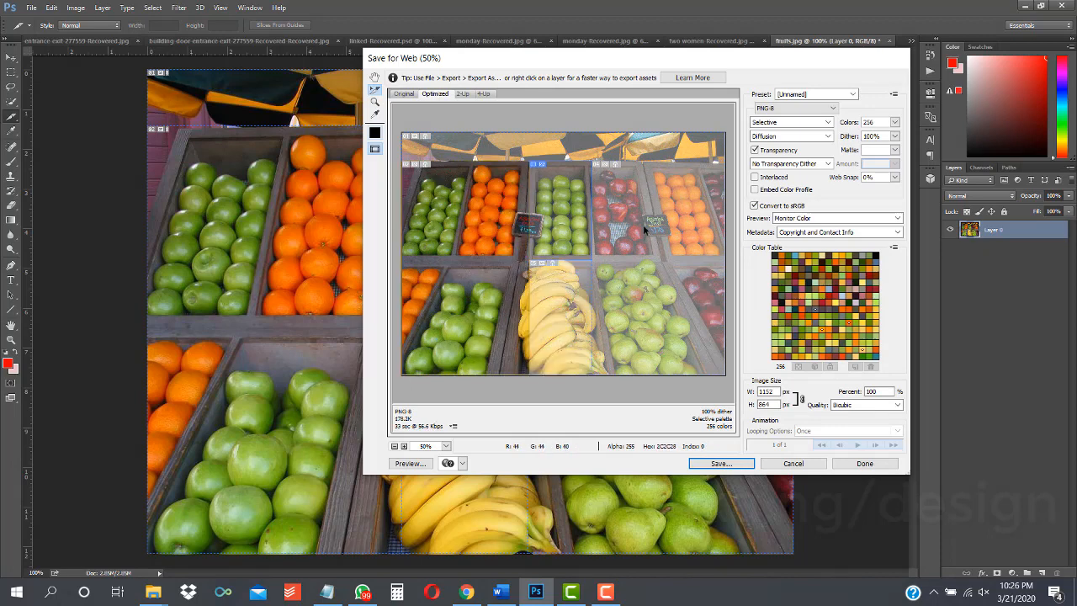
Step: Select further individual slices in the Save for Web preview, including the umbrella, apple and banana slices
click(644, 227)
click(557, 211)
click(567, 300)
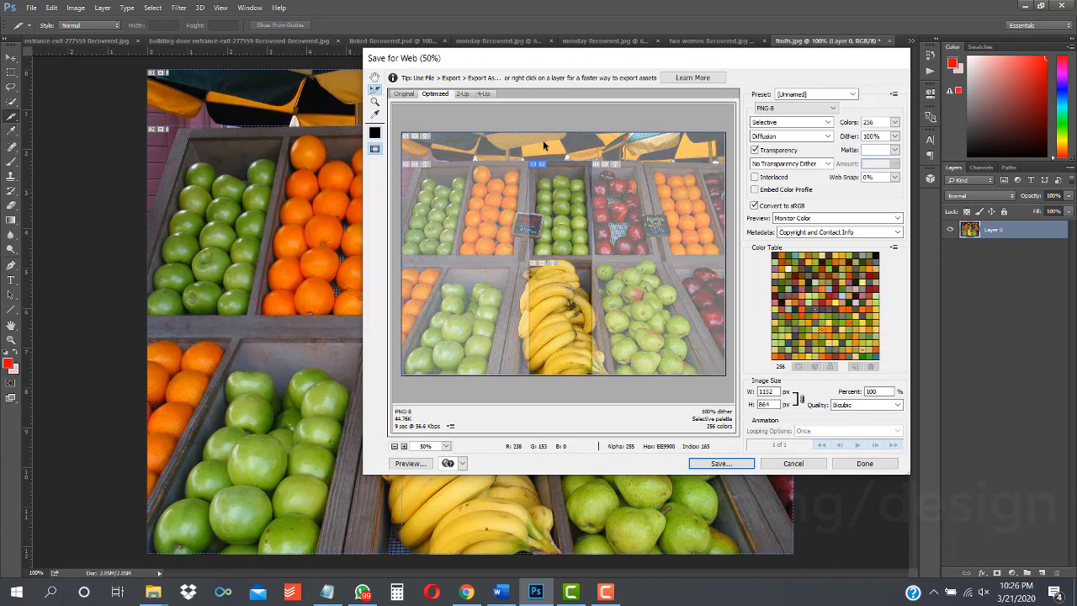
click(543, 138)
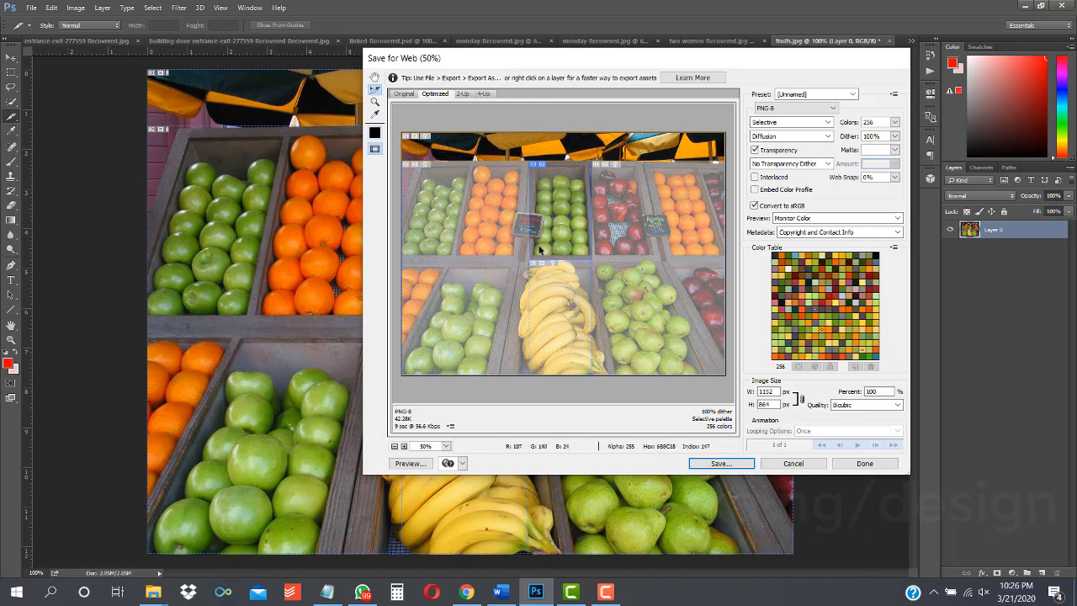
click(452, 288)
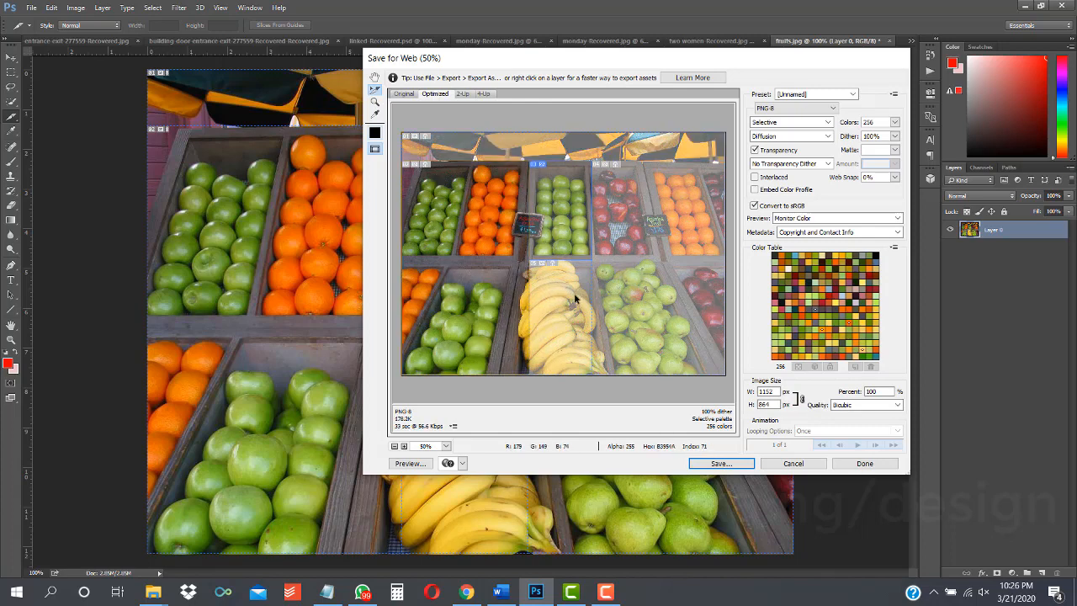
click(655, 210)
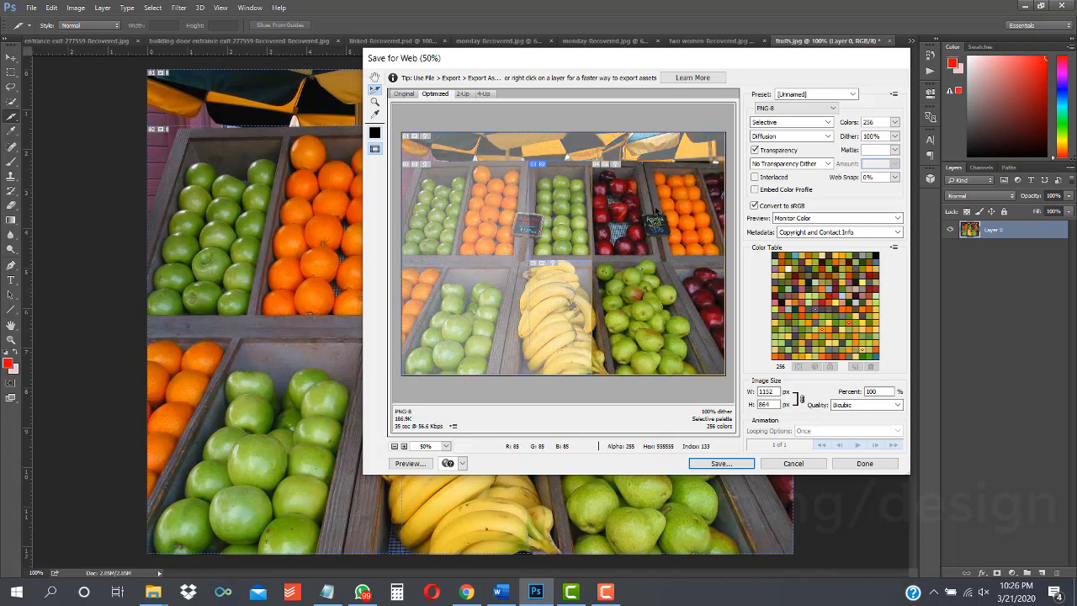
click(551, 281)
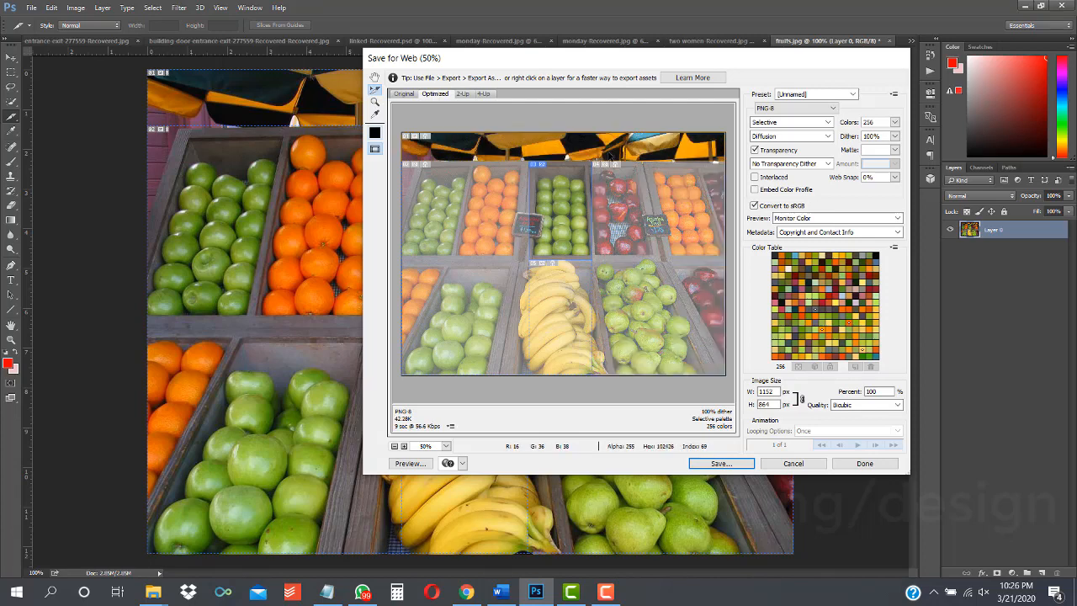
click(542, 226)
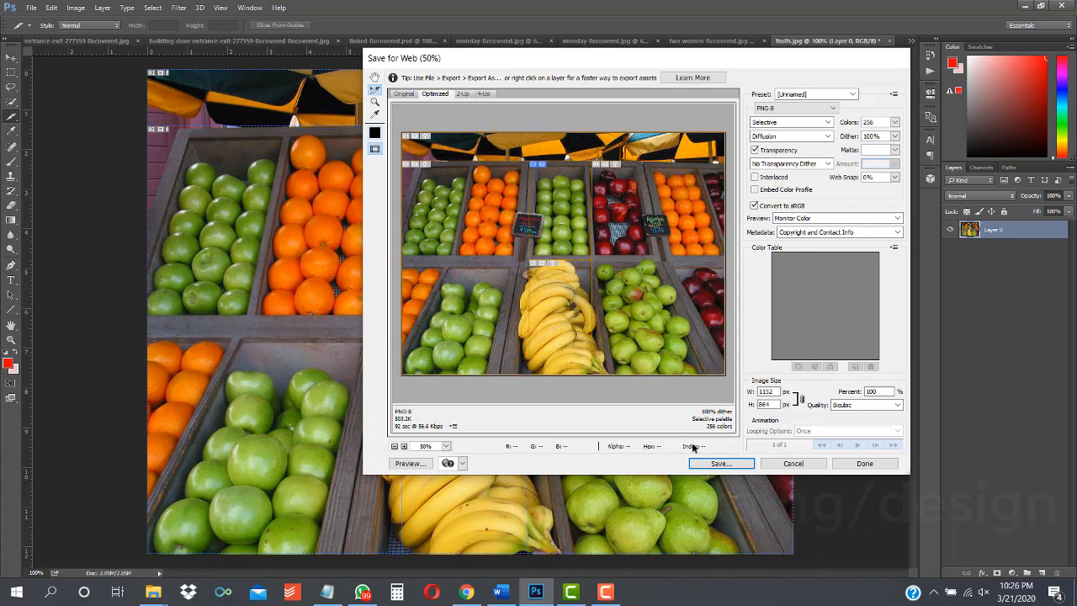
Step: Save the optimized slices as fruits.png with format Images Only, Default Settings and Selected Slices
click(720, 463)
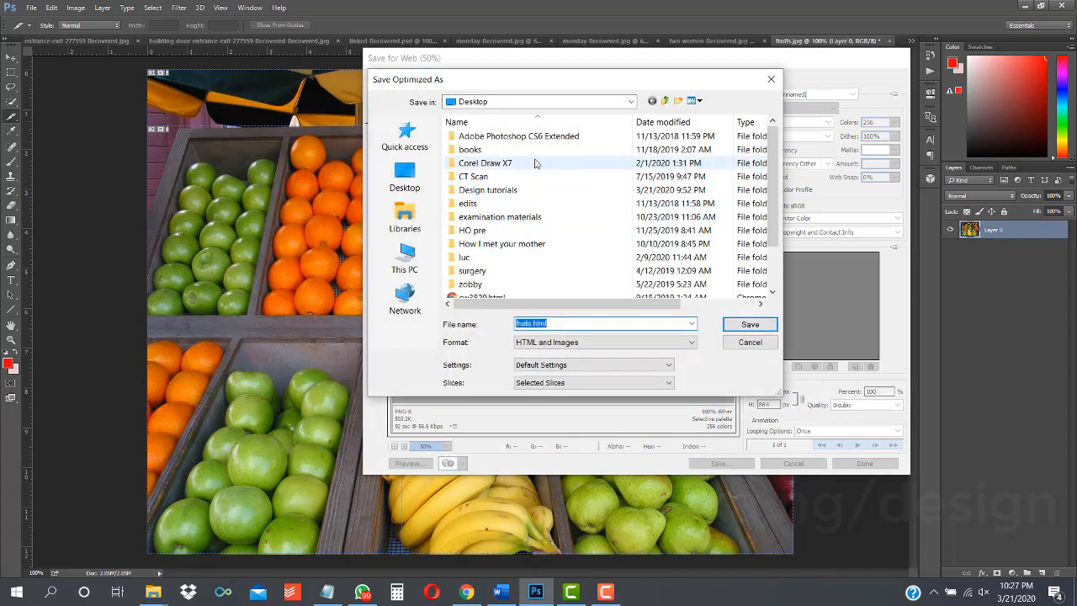
click(562, 342)
click(559, 363)
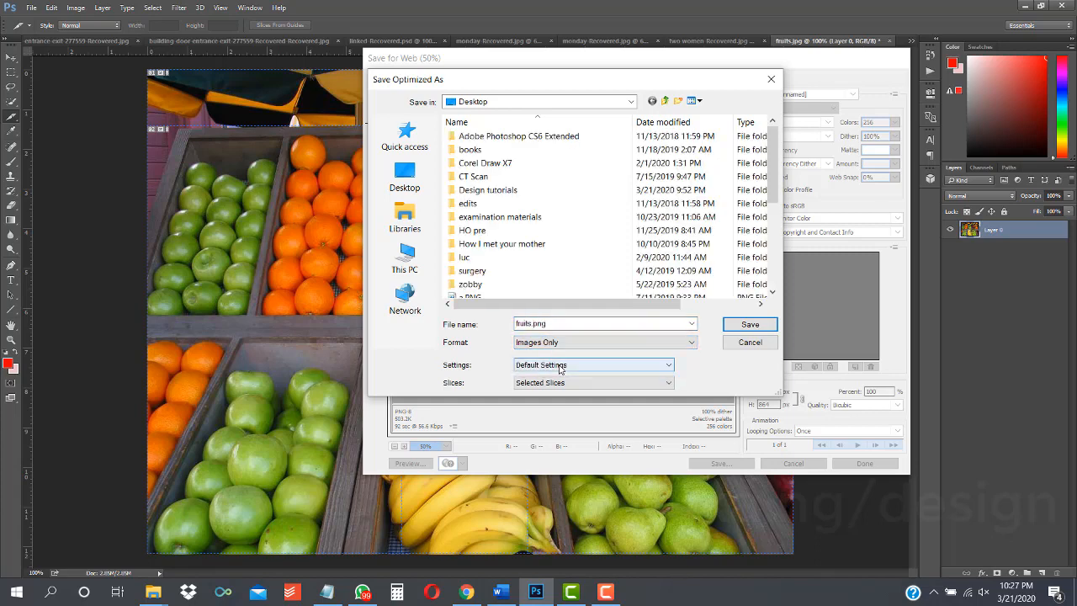
click(552, 342)
click(554, 365)
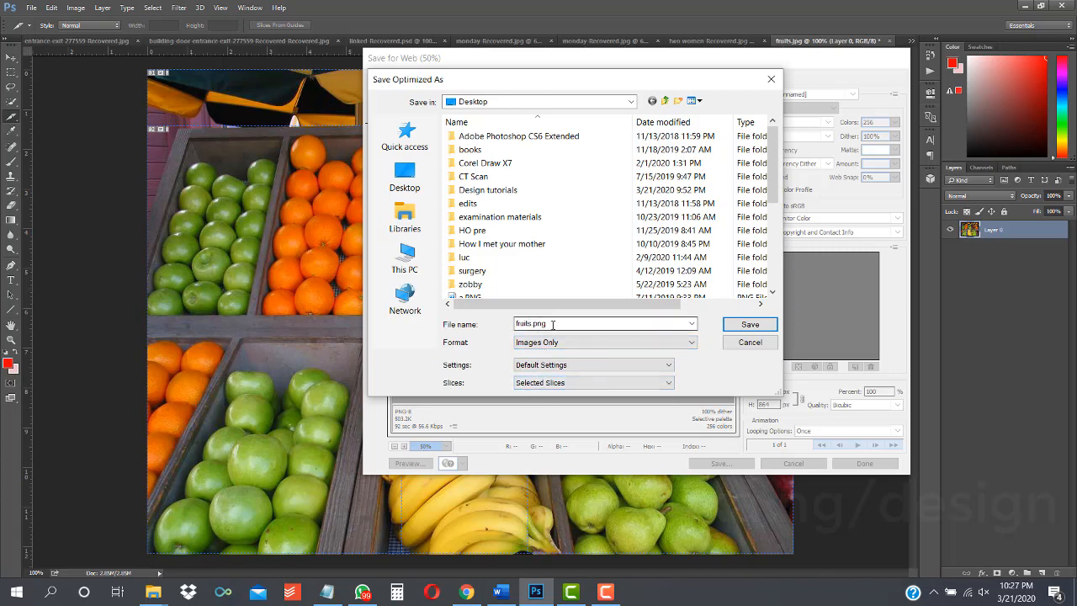
click(559, 383)
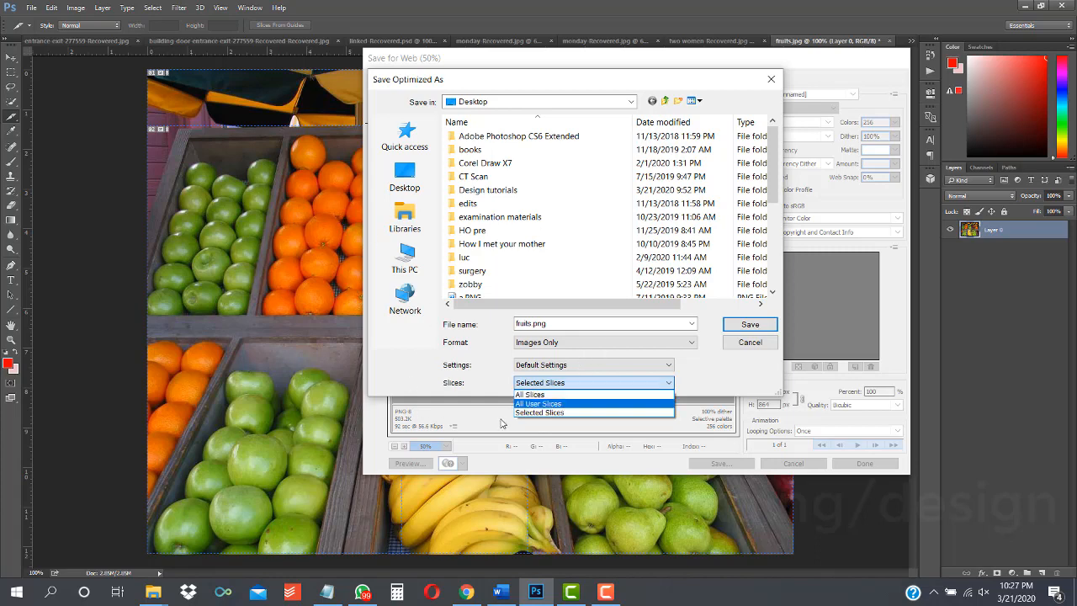
click(542, 394)
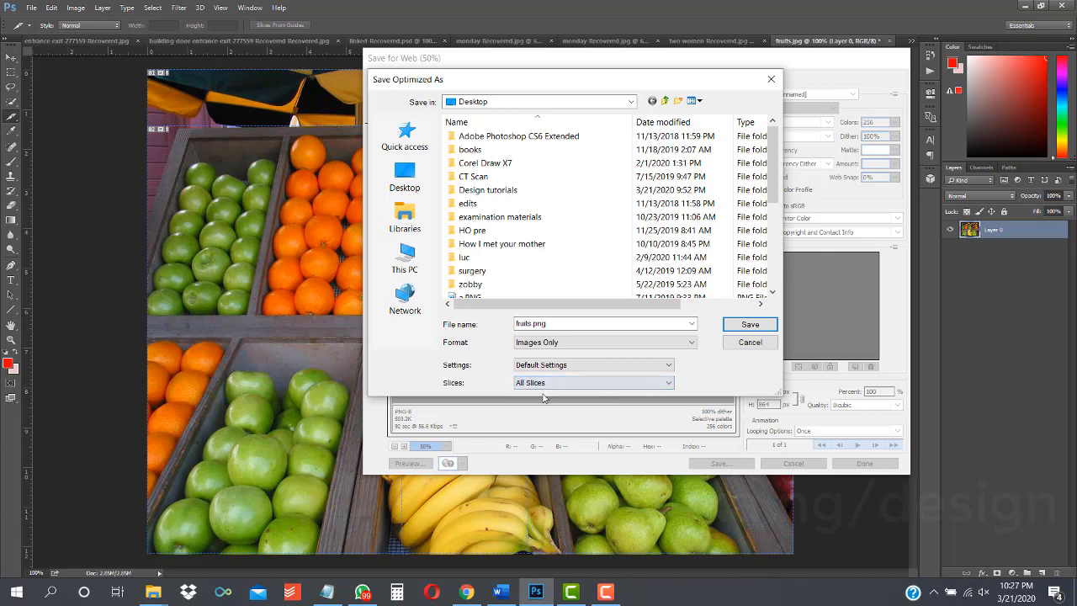
click(543, 385)
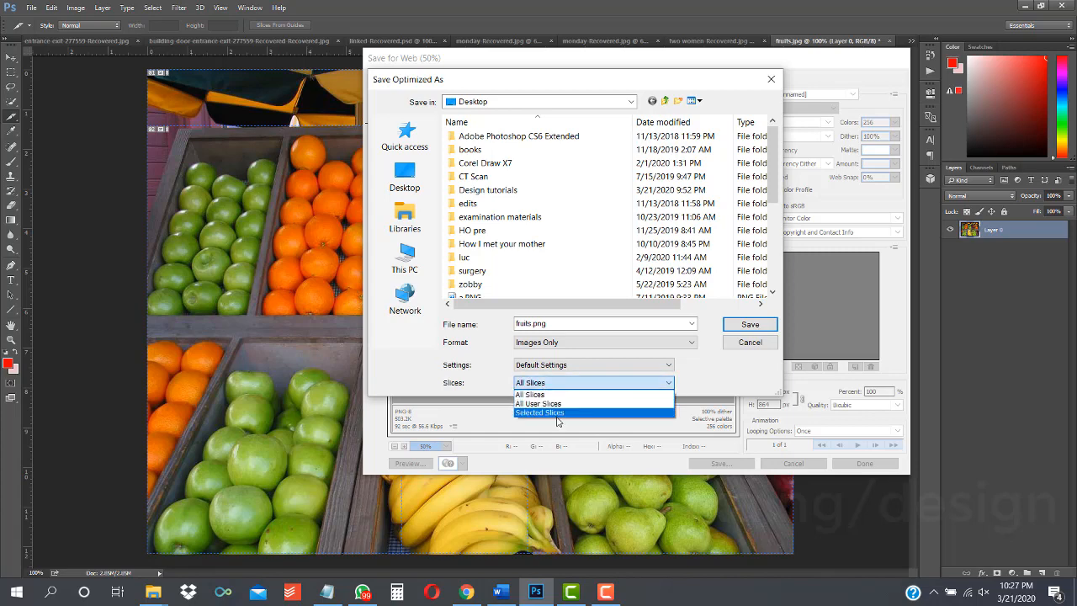
click(556, 413)
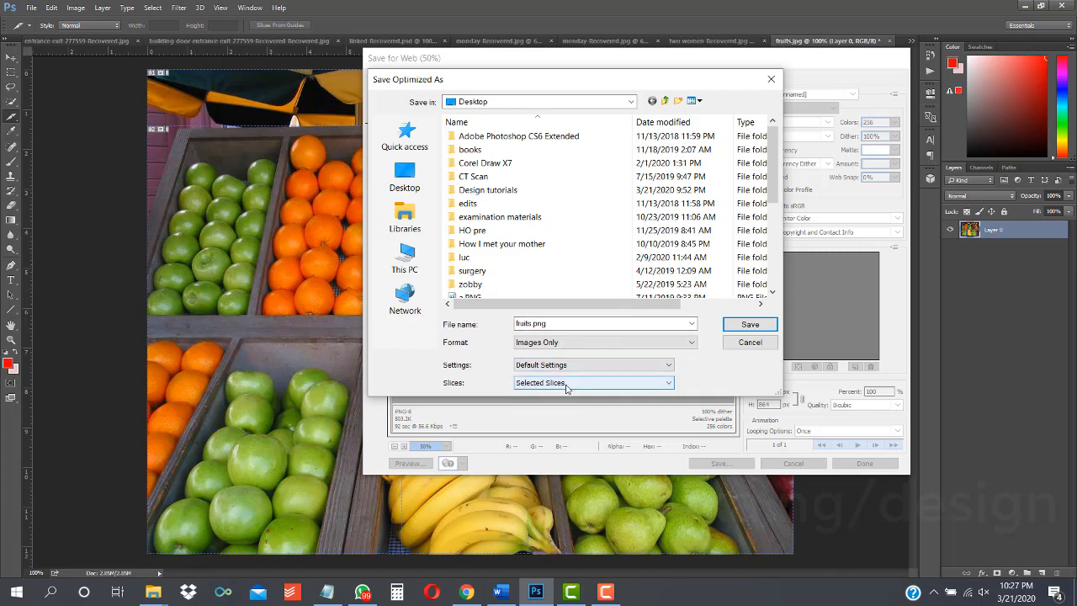
click(740, 330)
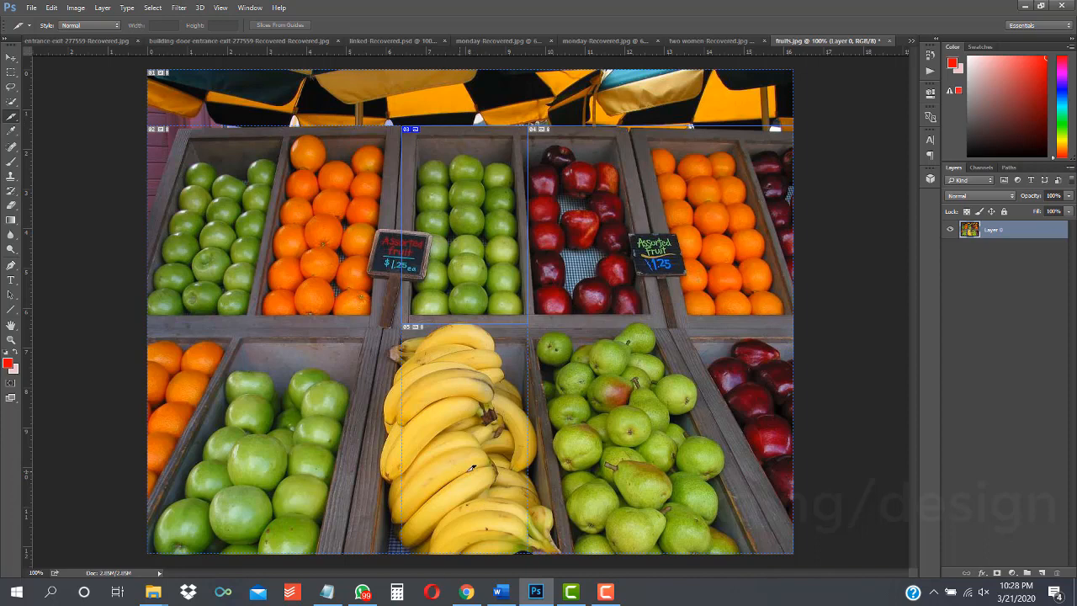
Step: Open the images folder on the Desktop in File Explorer
mouse_move(159, 599)
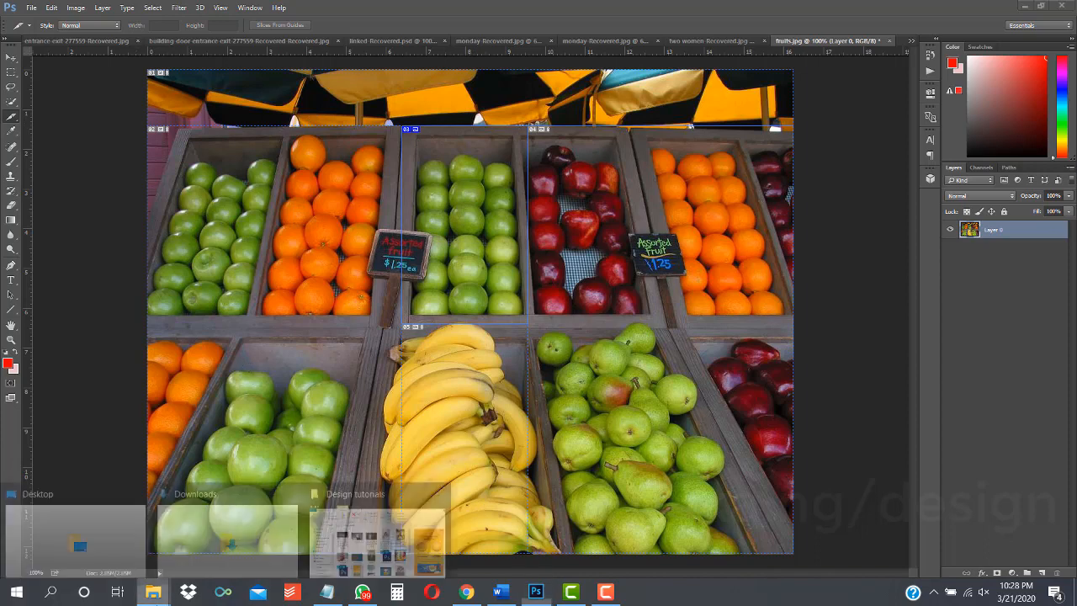
click(350, 526)
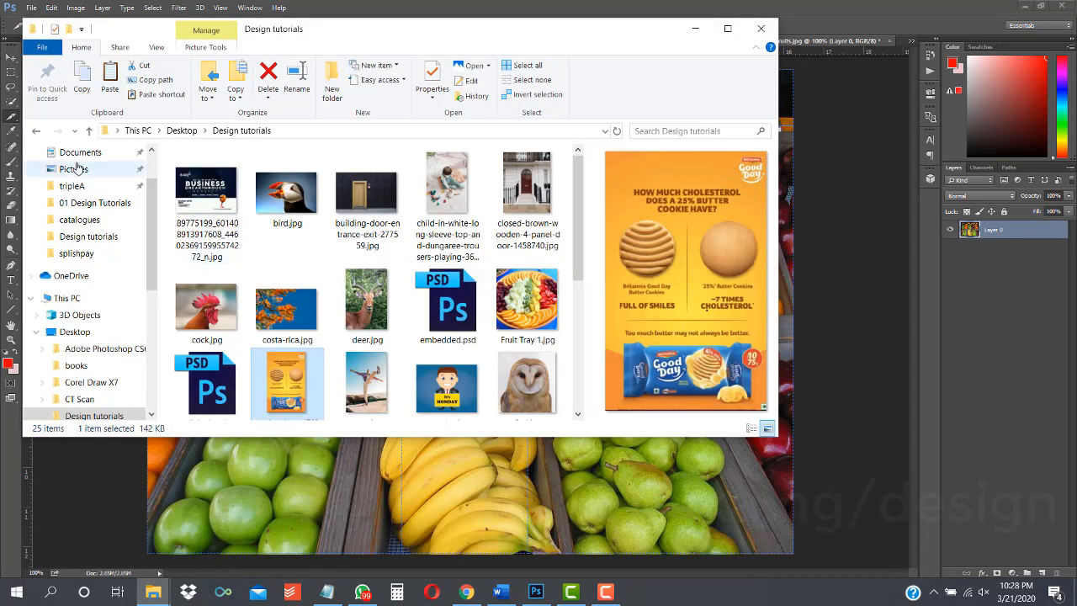
scroll(144, 177, up, 1)
scroll(145, 178, up, 2)
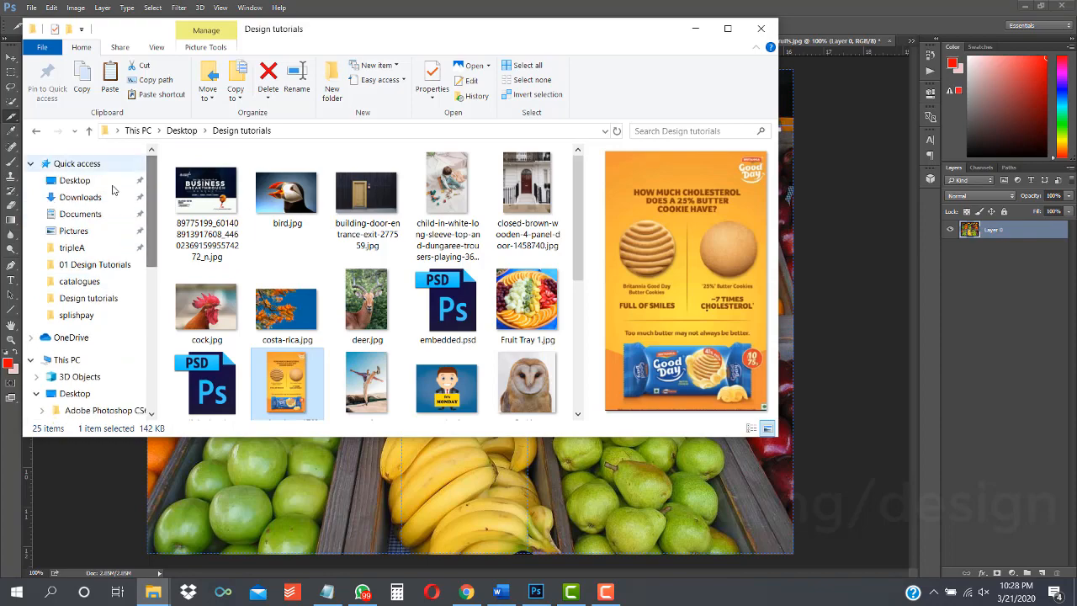
click(80, 180)
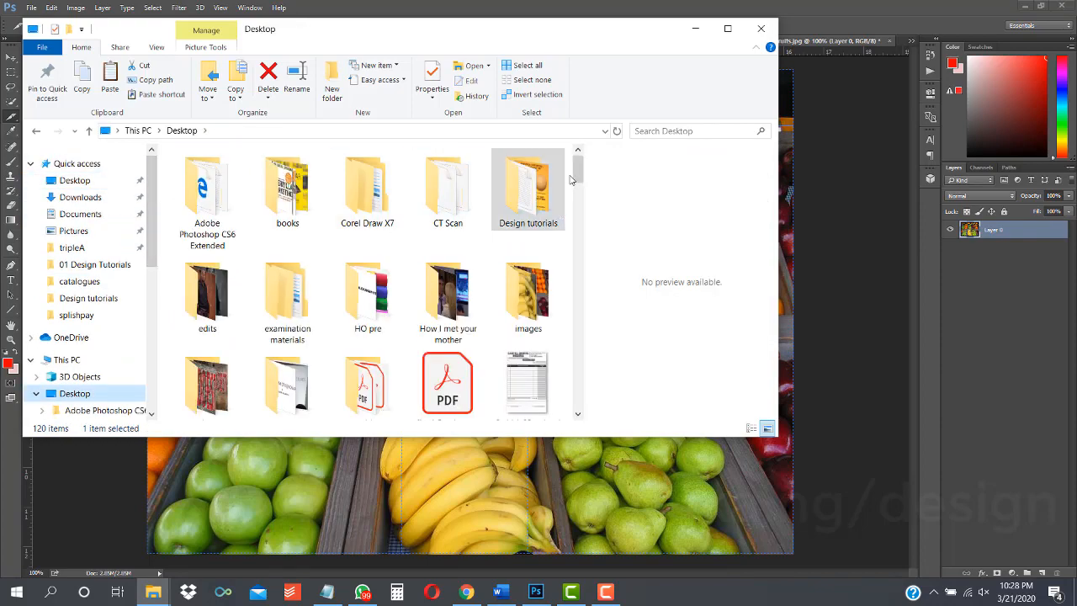
drag(580, 172, 589, 141)
double_click(527, 313)
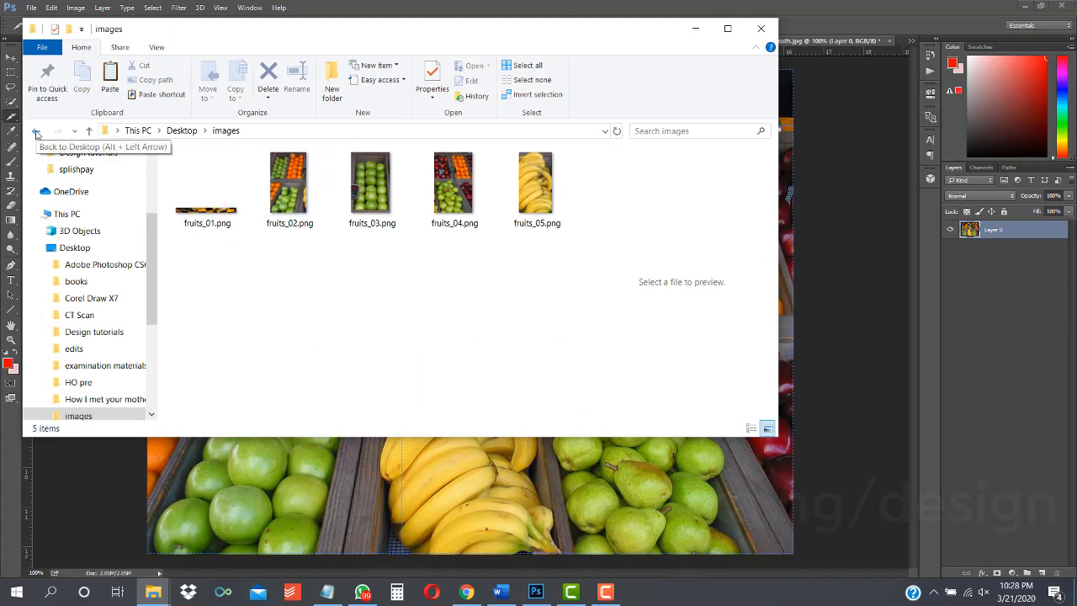
Step: Open the exported slice images in Photos, browse through fruits_01 to fruits_05, and close the folder window
click(207, 214)
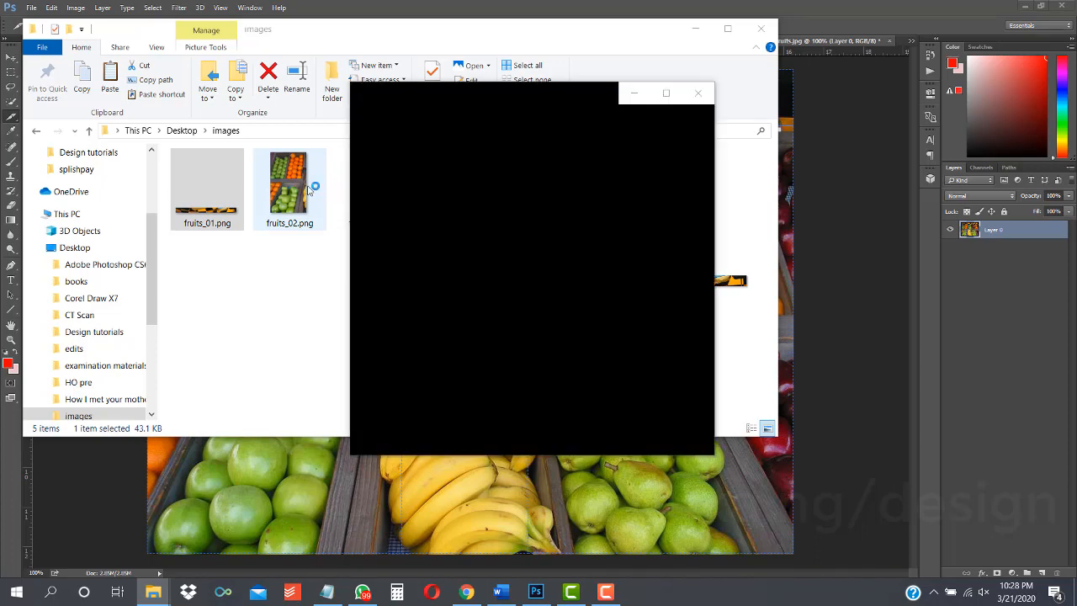
double_click(284, 200)
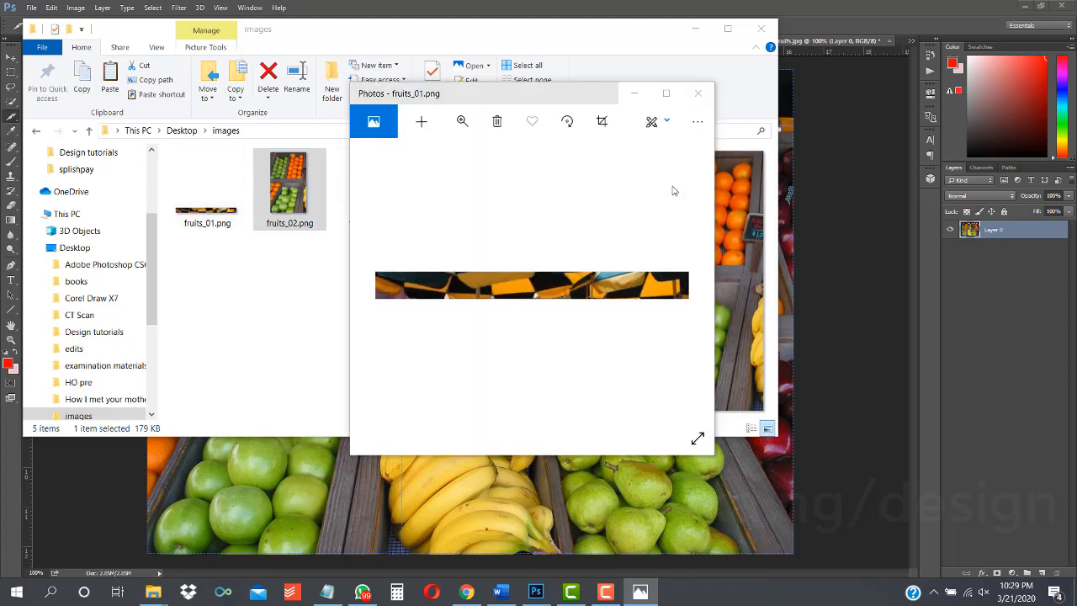
click(666, 93)
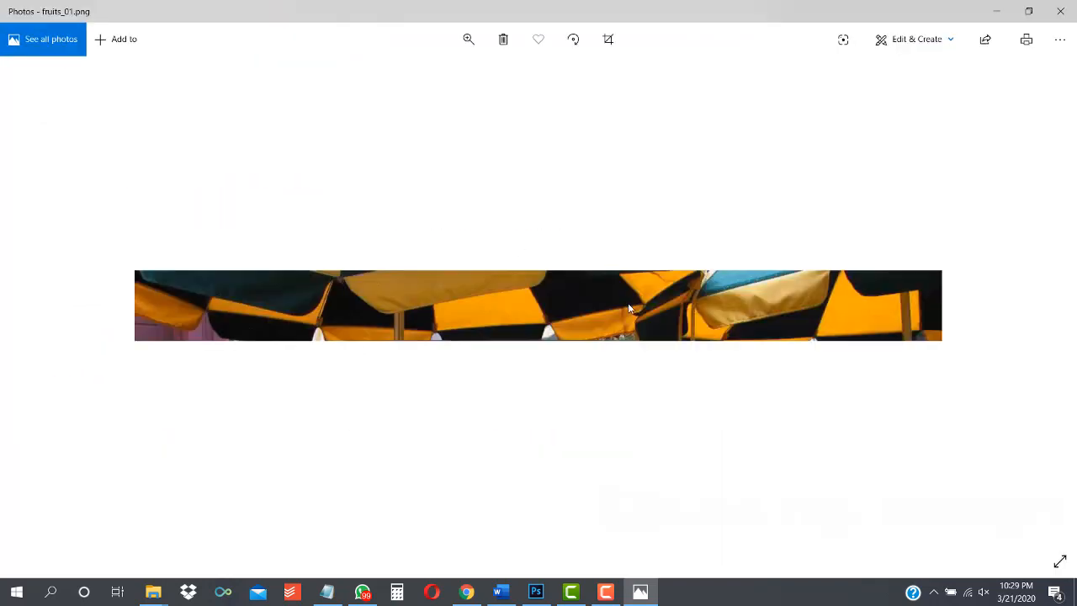
key(Right)
key(Right)
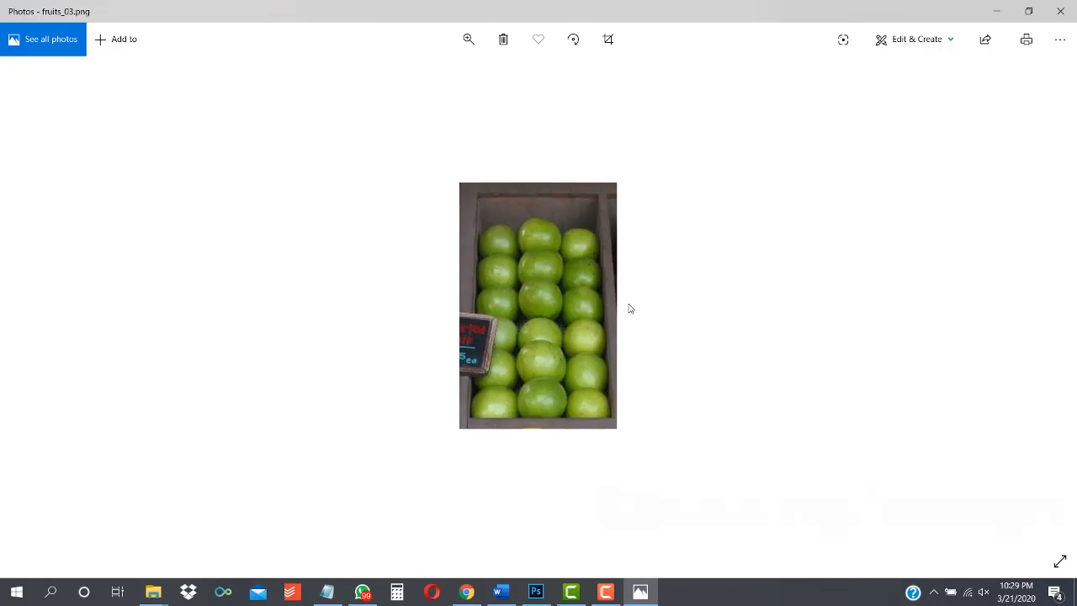
key(Right)
key(Right)
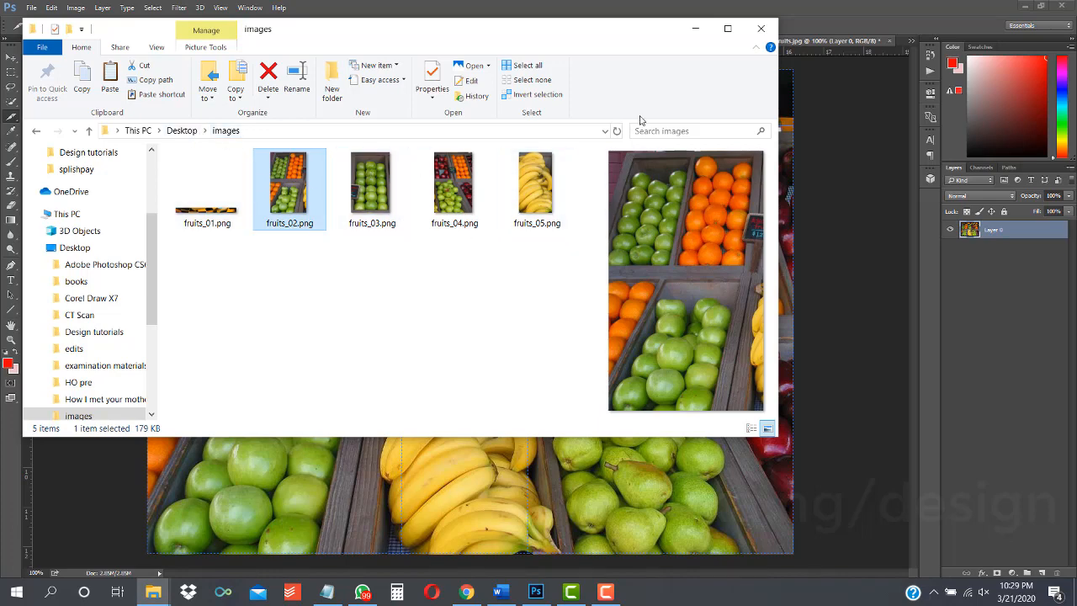
click(697, 30)
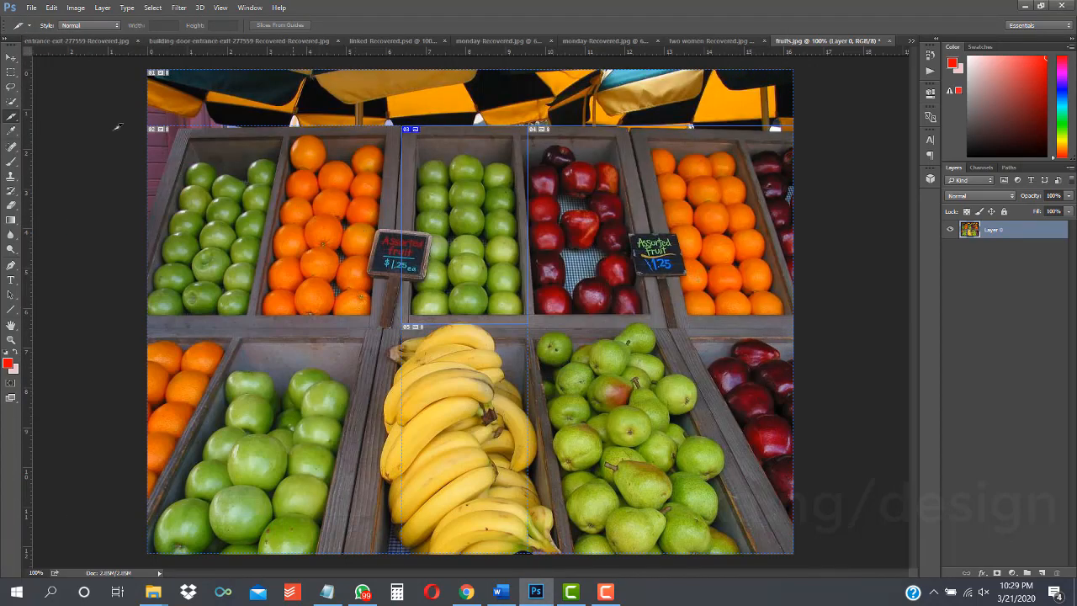
Step: Switch to the Slice Select Tool and select individual slices on the canvas
right_click(10, 114)
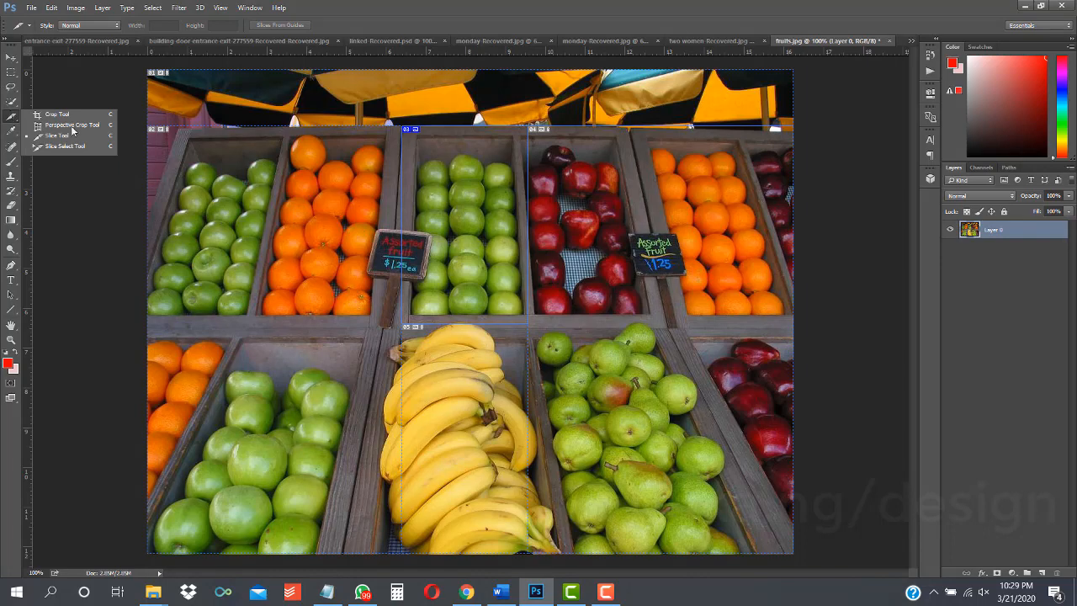
click(97, 146)
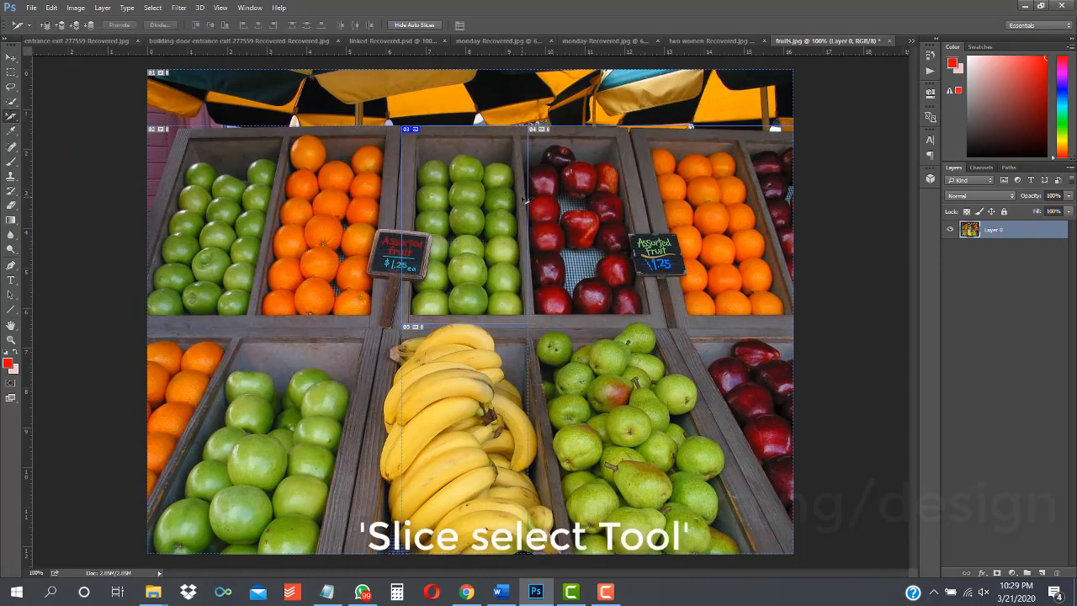
click(589, 188)
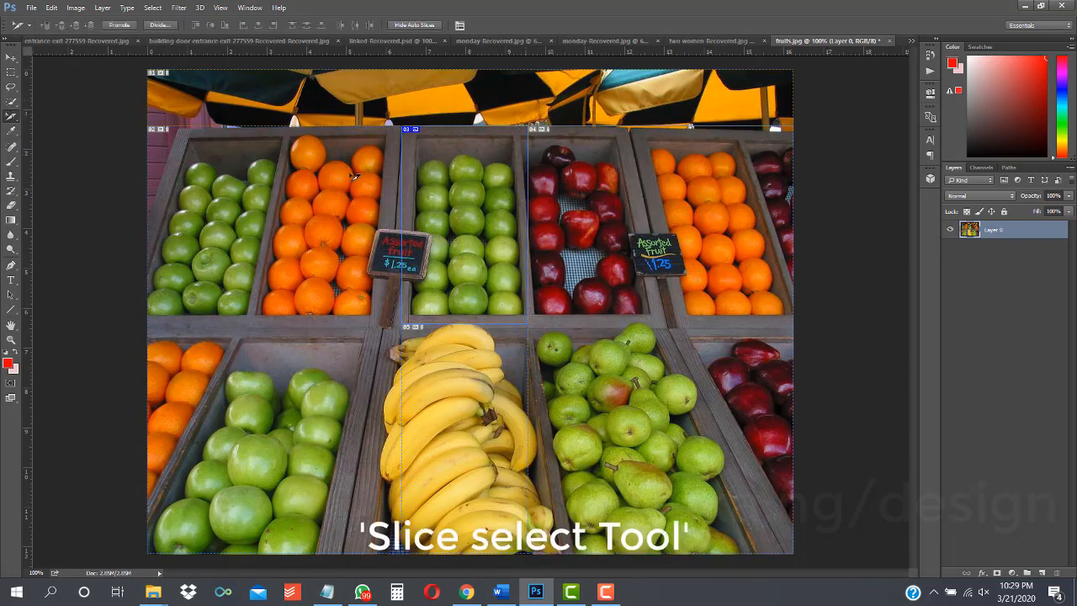
click(442, 208)
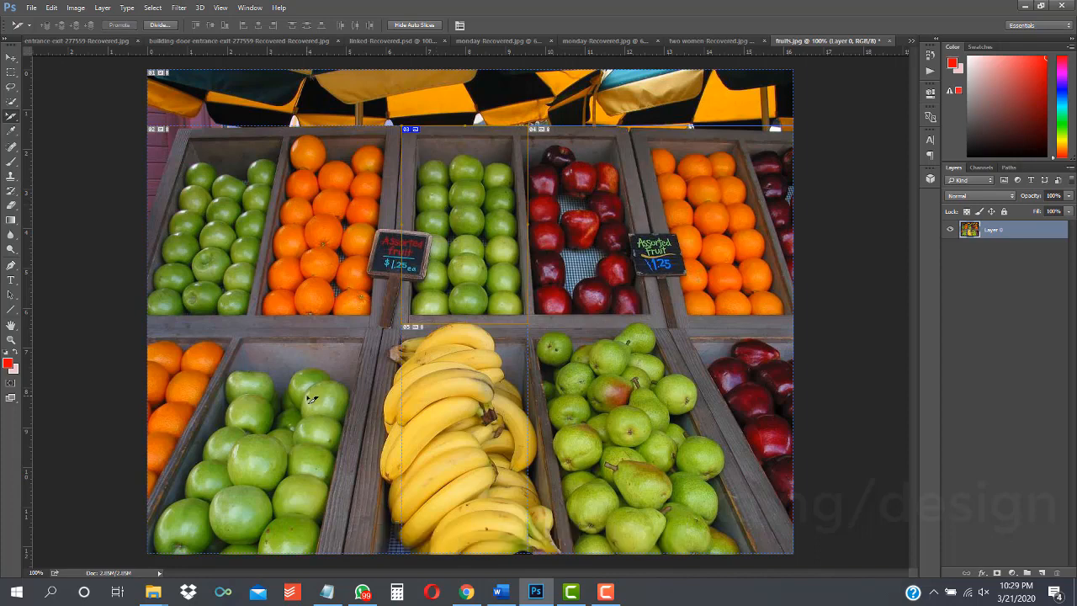
click(478, 392)
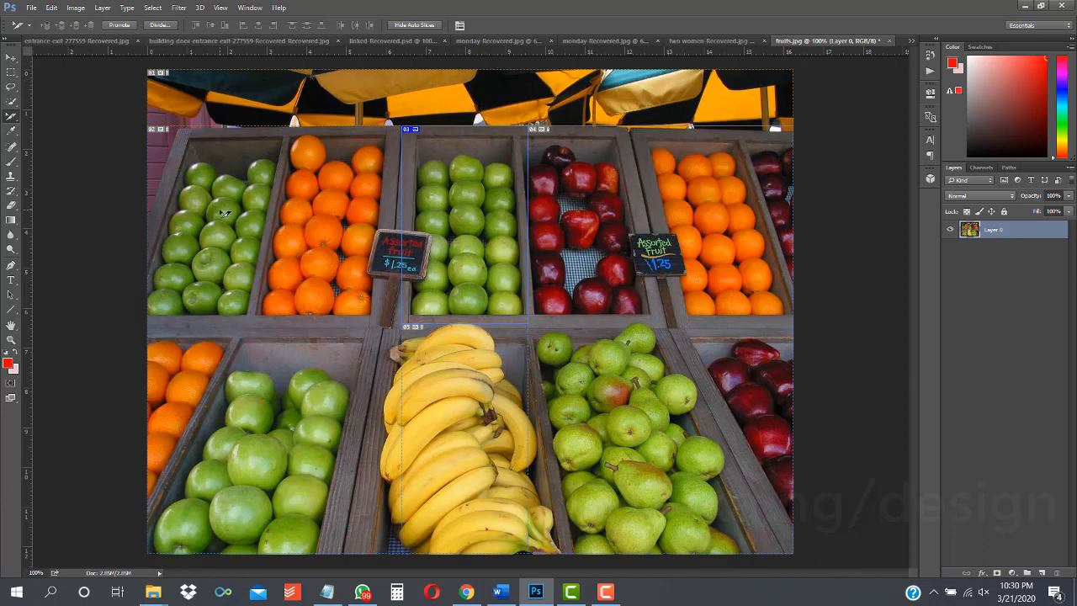
Step: Switch to the Slice Tool and back to the Slice Select Tool
right_click(13, 117)
click(55, 135)
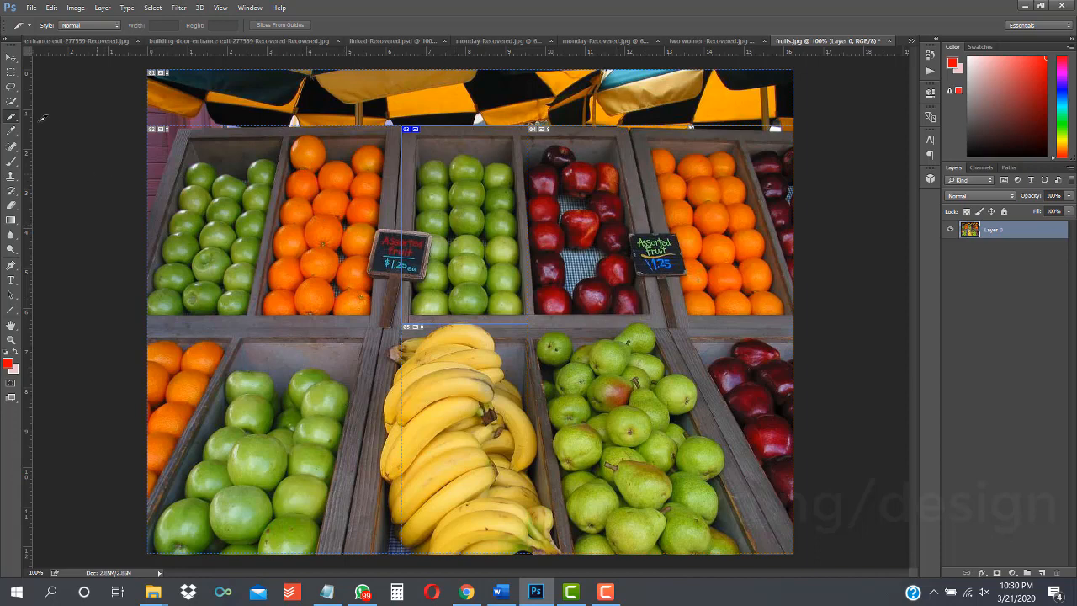
right_click(13, 116)
click(68, 147)
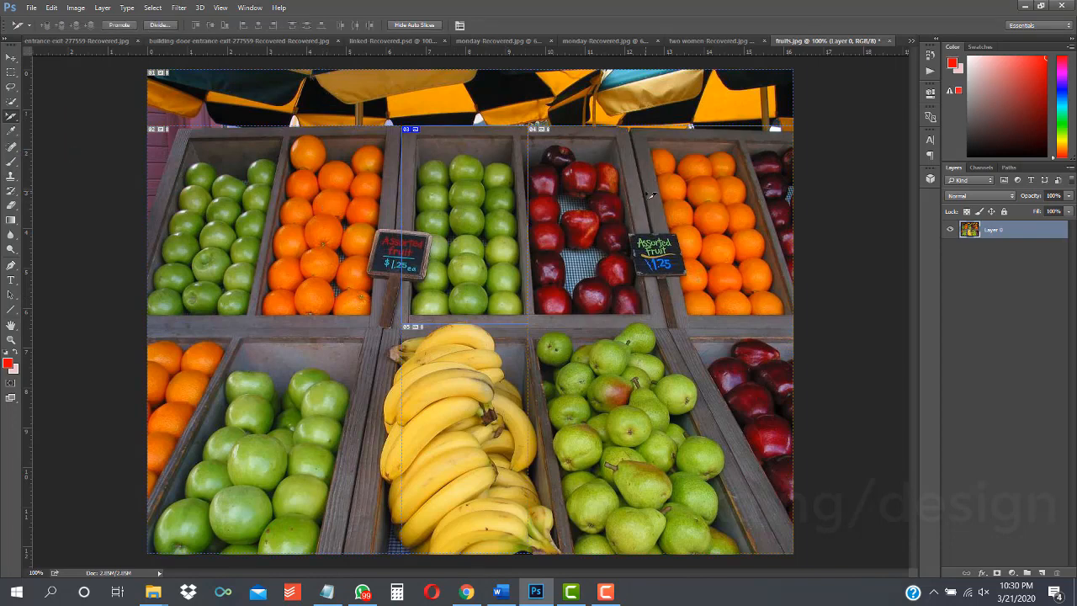
right_click(10, 123)
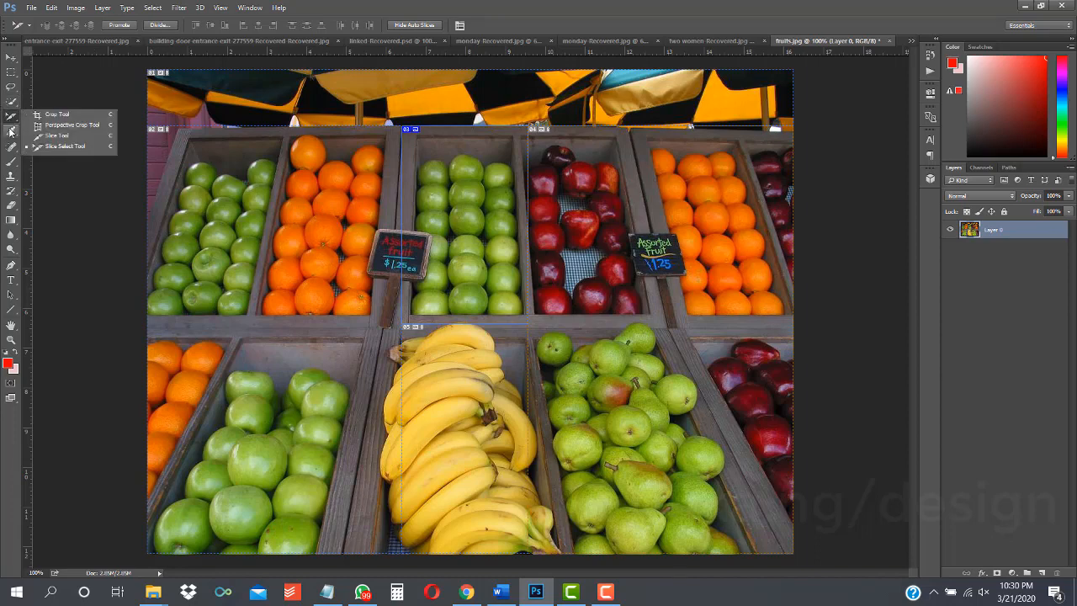
click(11, 118)
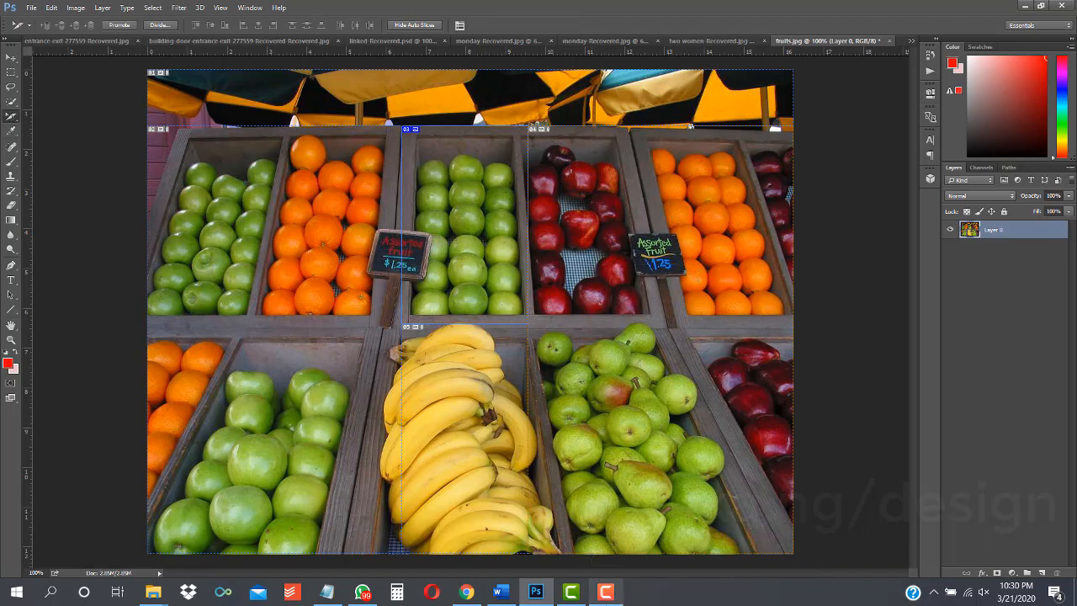
click(605, 591)
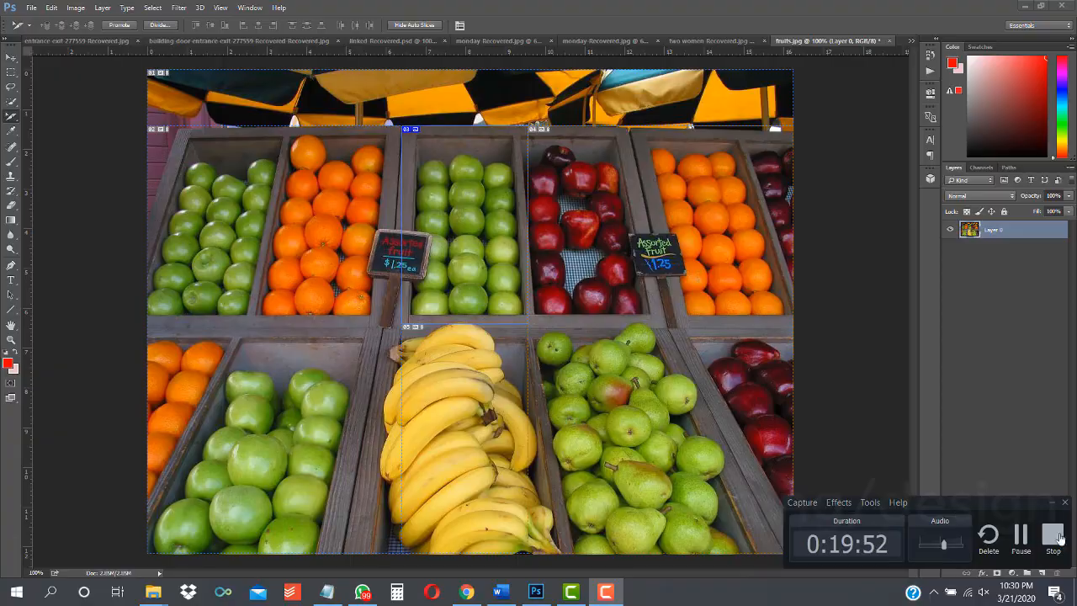